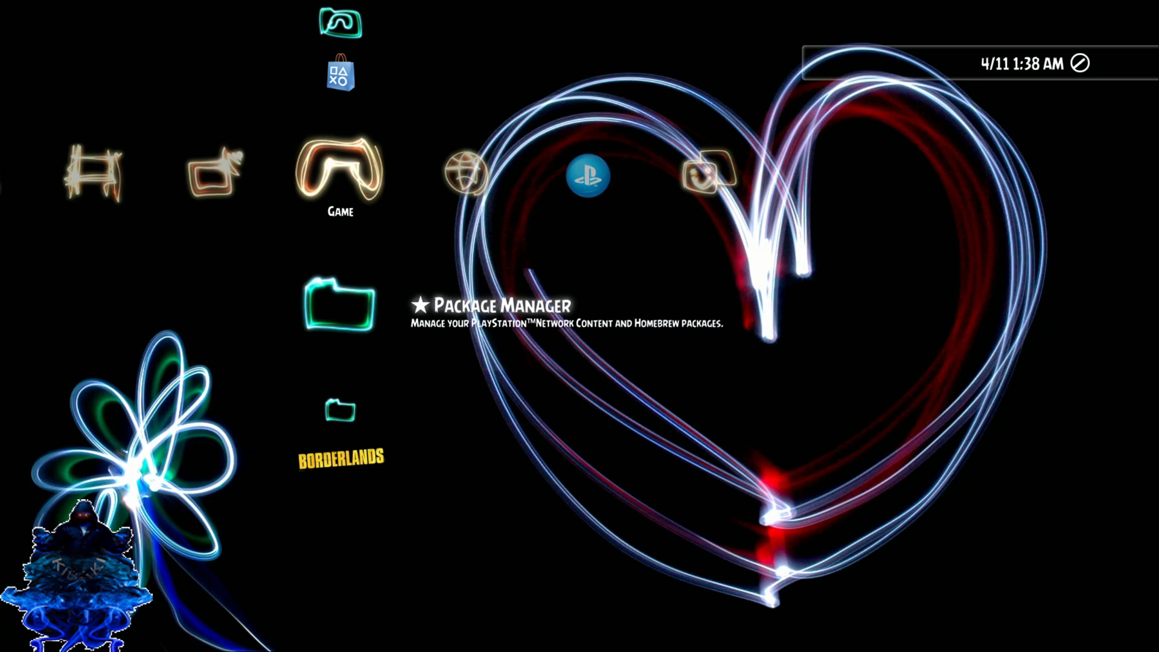
# Run Offline HAN Enabler from HAN Toolbox, then confirm closing the browser to return to the list
pyautogui.press('Down')
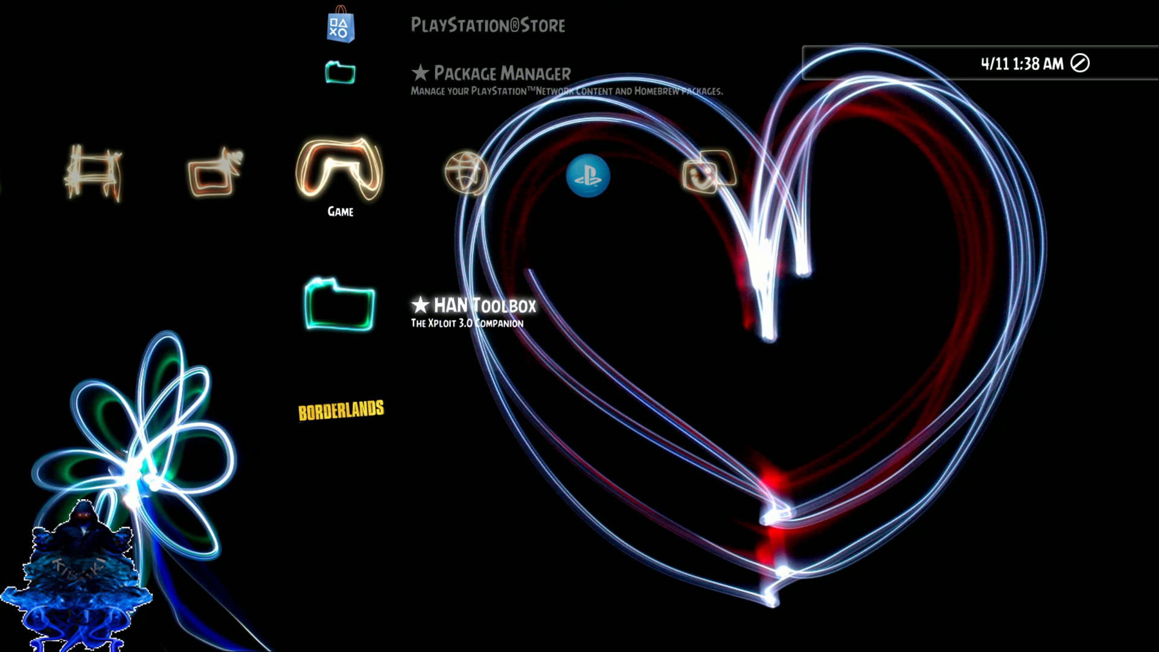
pyautogui.press('Return')
pyautogui.press('Up')
pyautogui.press('Up')
pyautogui.press('Up')
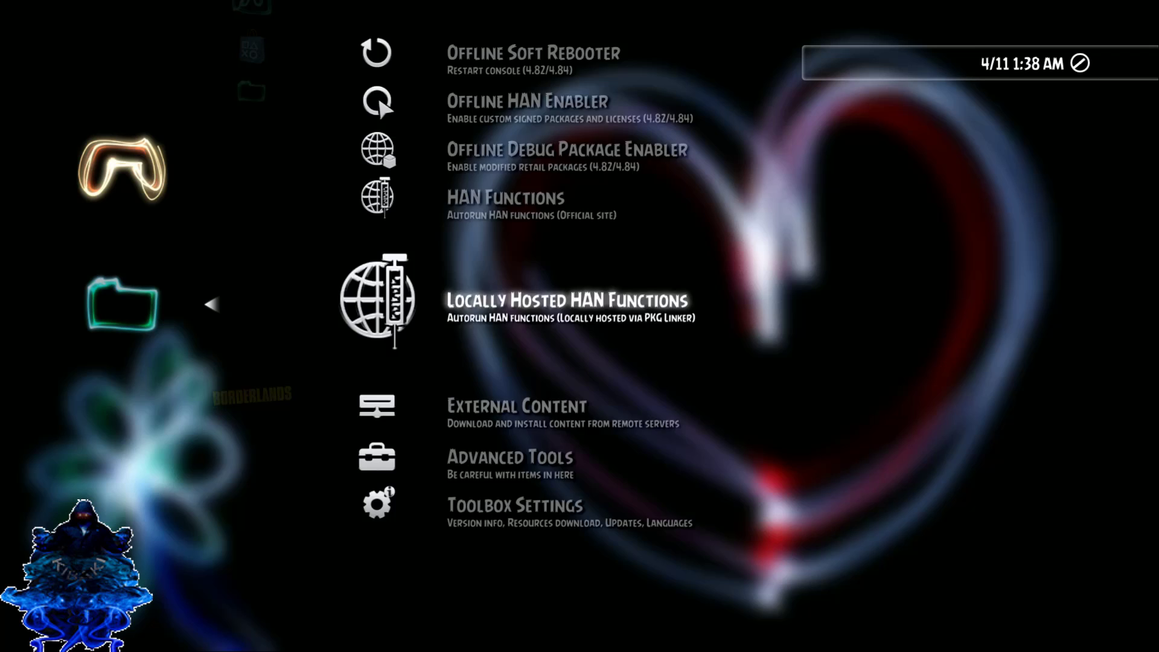
pyautogui.press('Down')
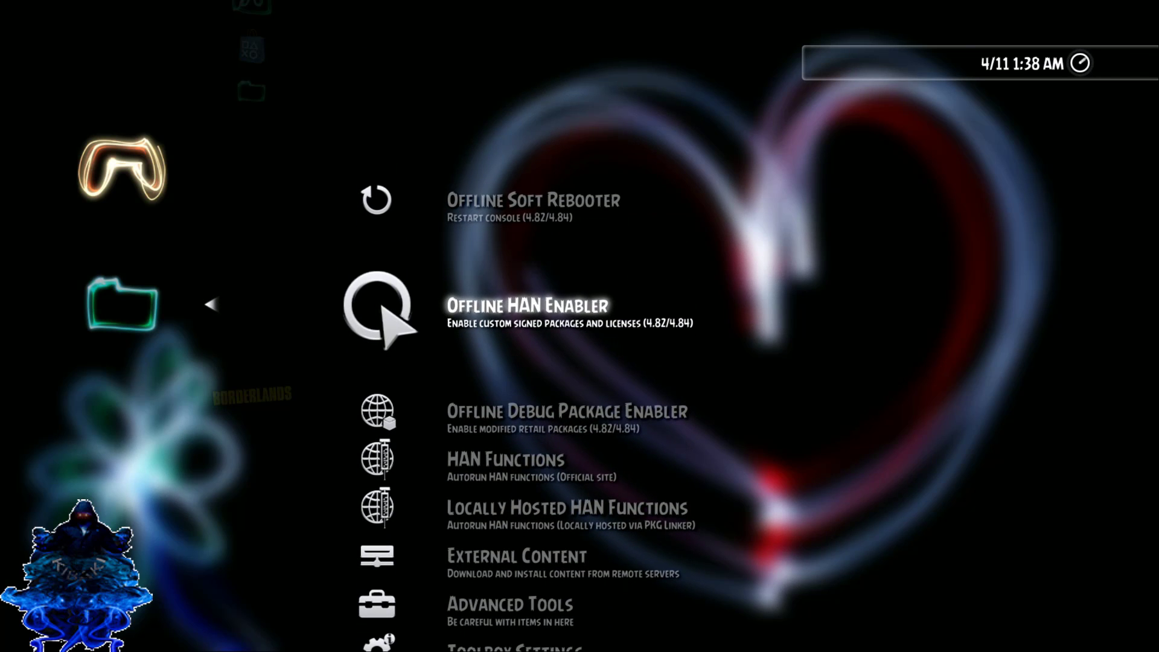
pyautogui.press('Return')
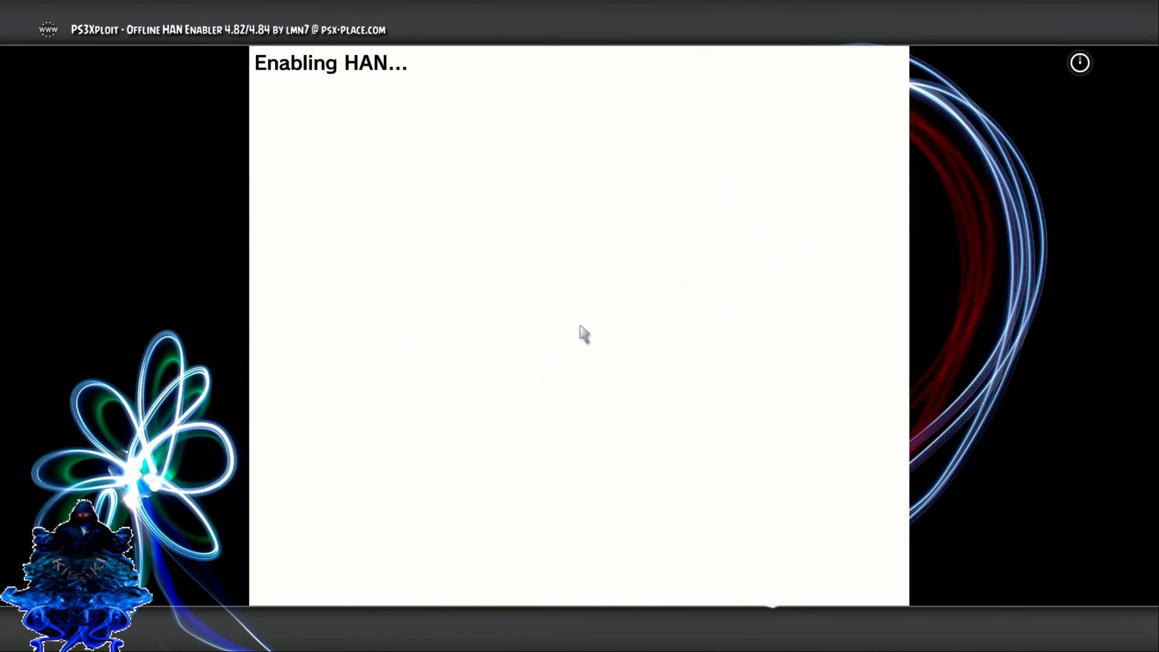
pyautogui.press('Escape')
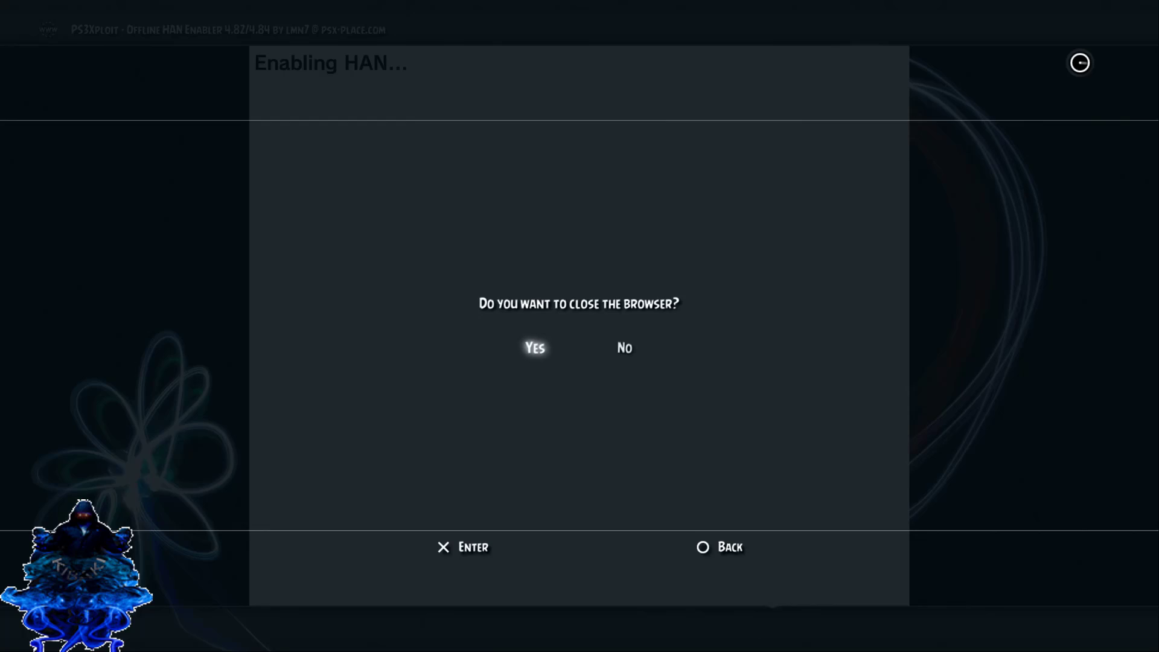
pyautogui.press('Return')
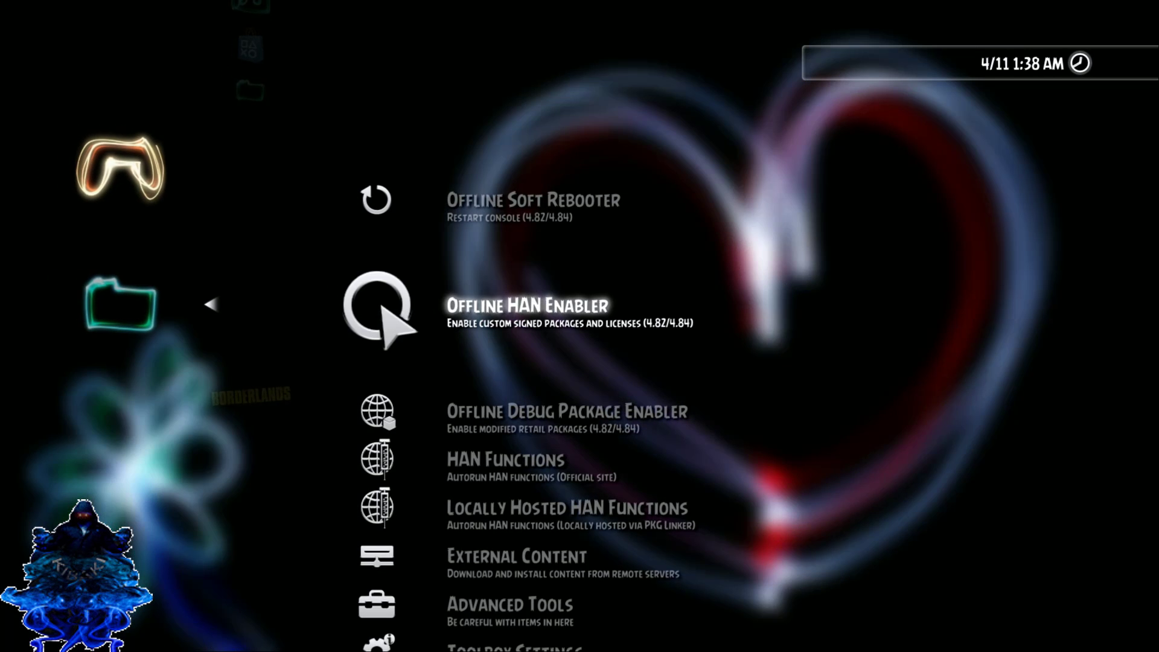
# Open the Step 1: Download Font file list under External Content > Font Downloader
pyautogui.press('Down')
pyautogui.press('Down')
pyautogui.press('Down')
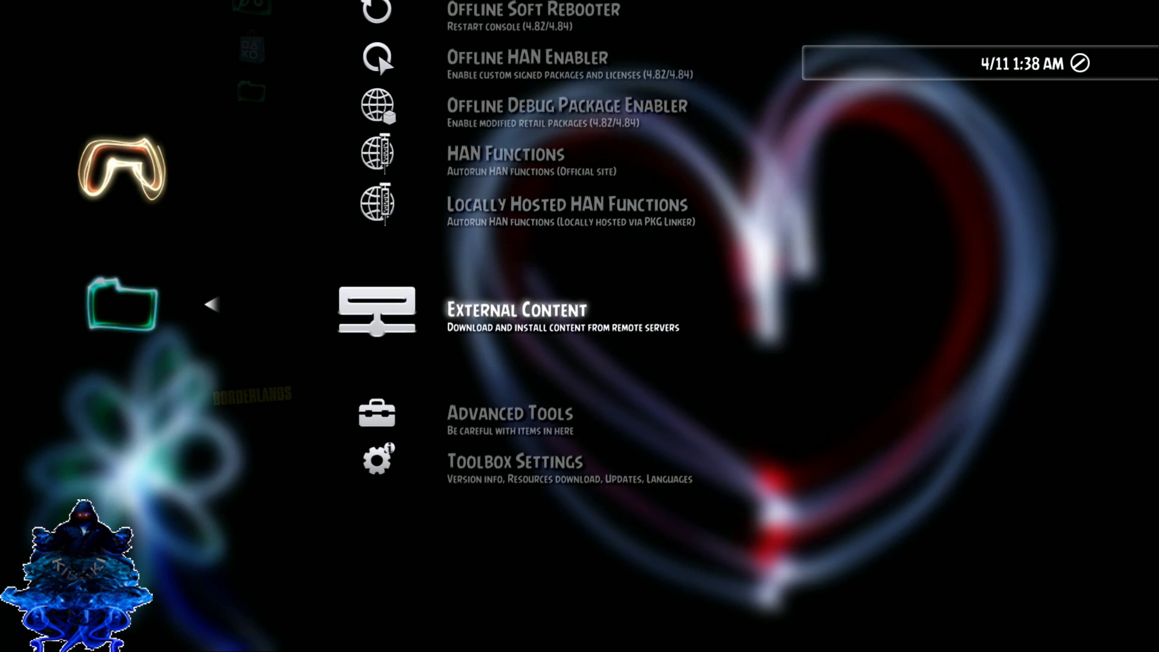
pyautogui.press('Return')
pyautogui.press('Down')
pyautogui.press('Down')
pyautogui.press('Down')
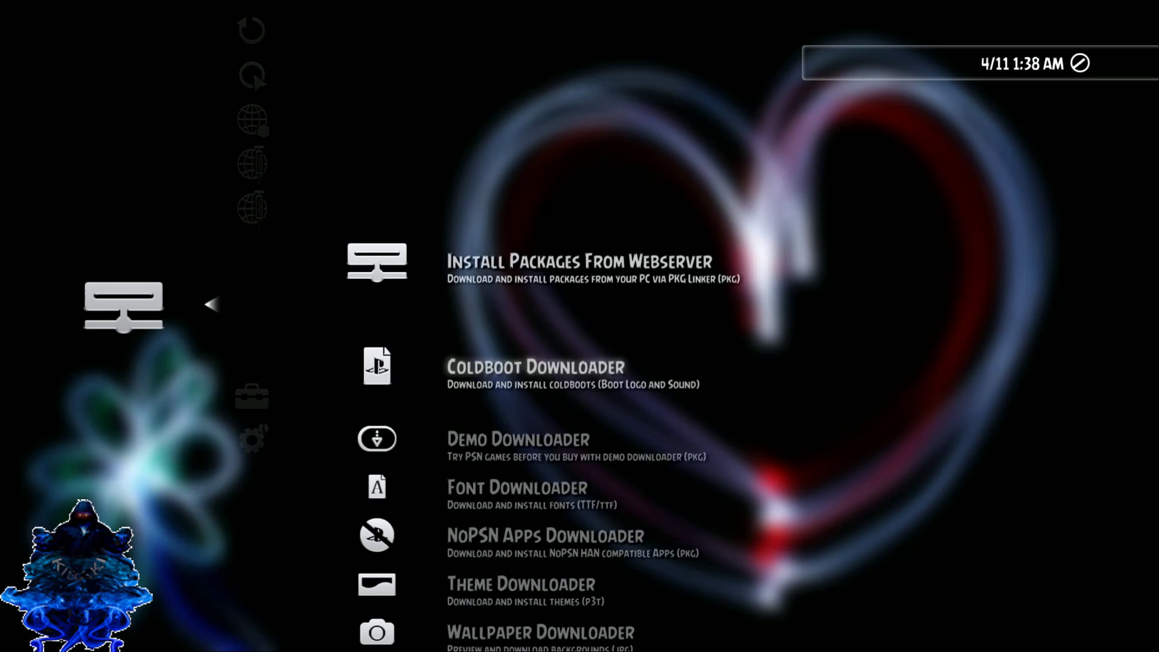
pyautogui.press('Return')
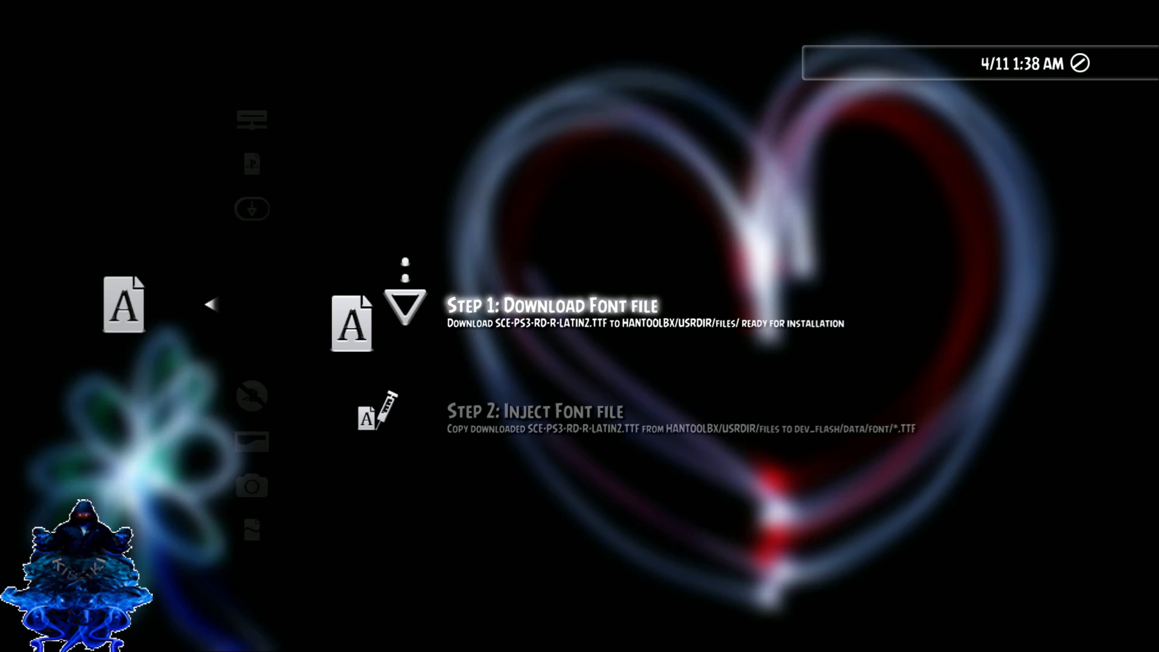
pyautogui.press('Return')
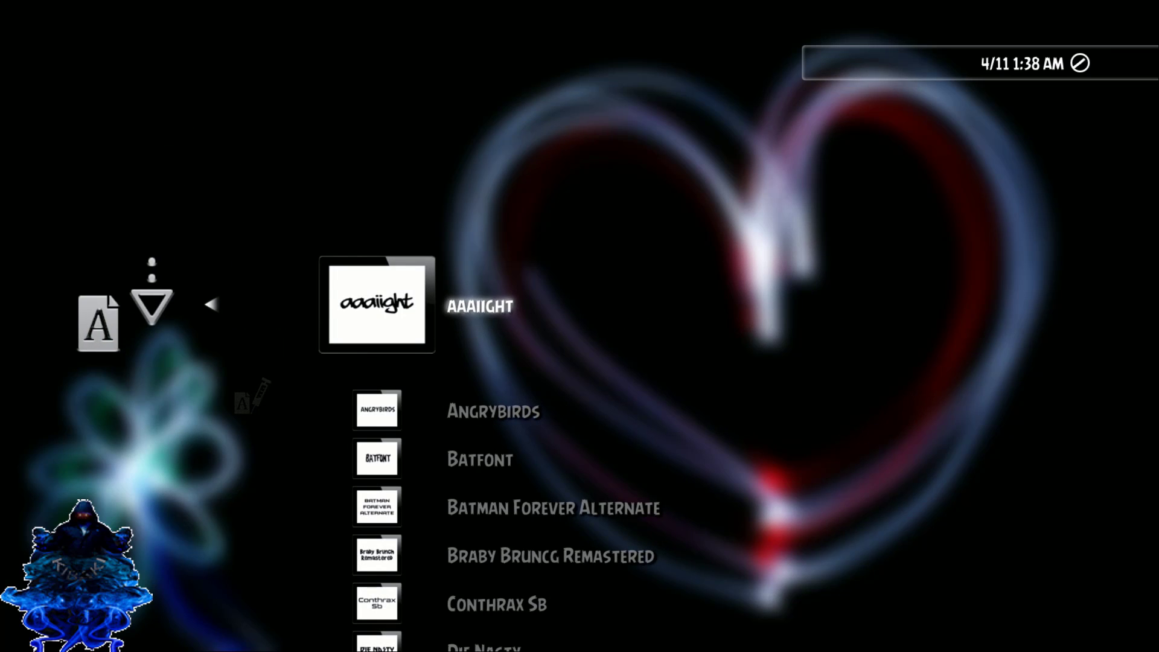
# Pick Mortal Kombat 4 in the font list and start its download
pyautogui.press('Down')
pyautogui.press('Down')
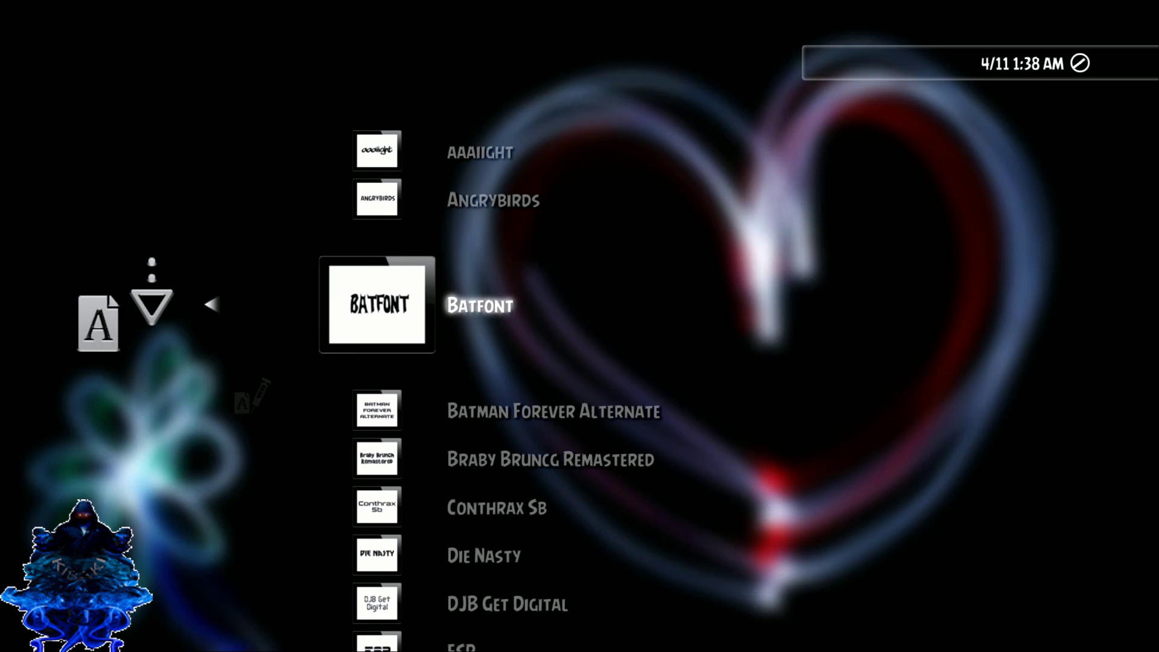
pyautogui.press('Down')
pyautogui.press('Down')
pyautogui.press('Down')
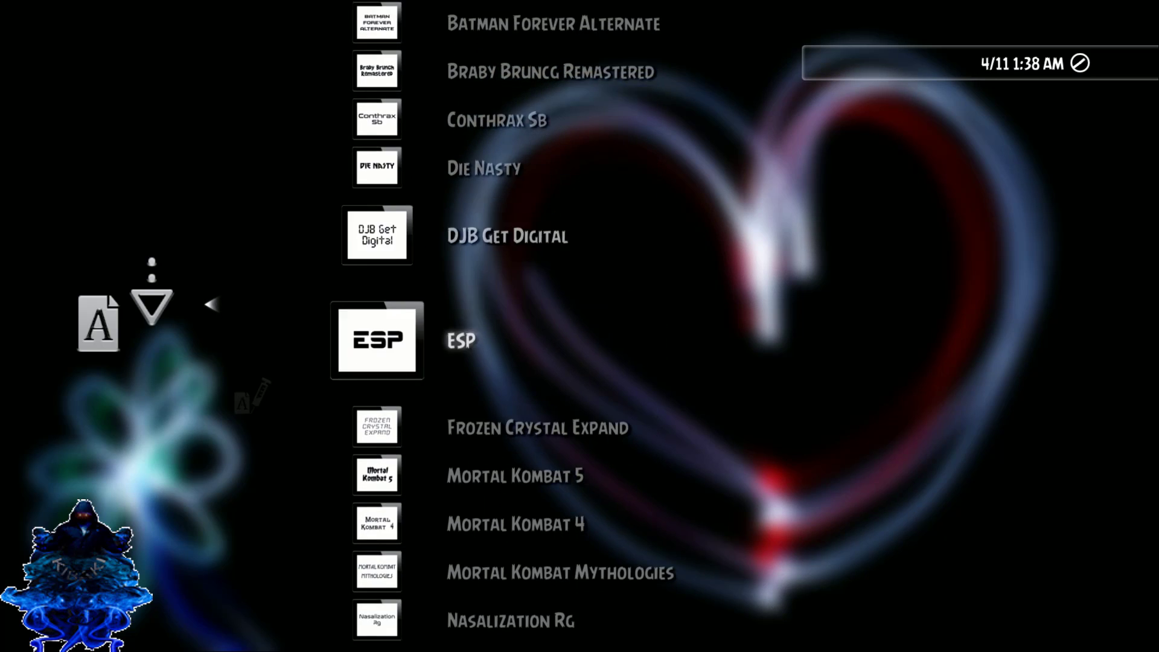
pyautogui.press('Down')
pyautogui.press('Down')
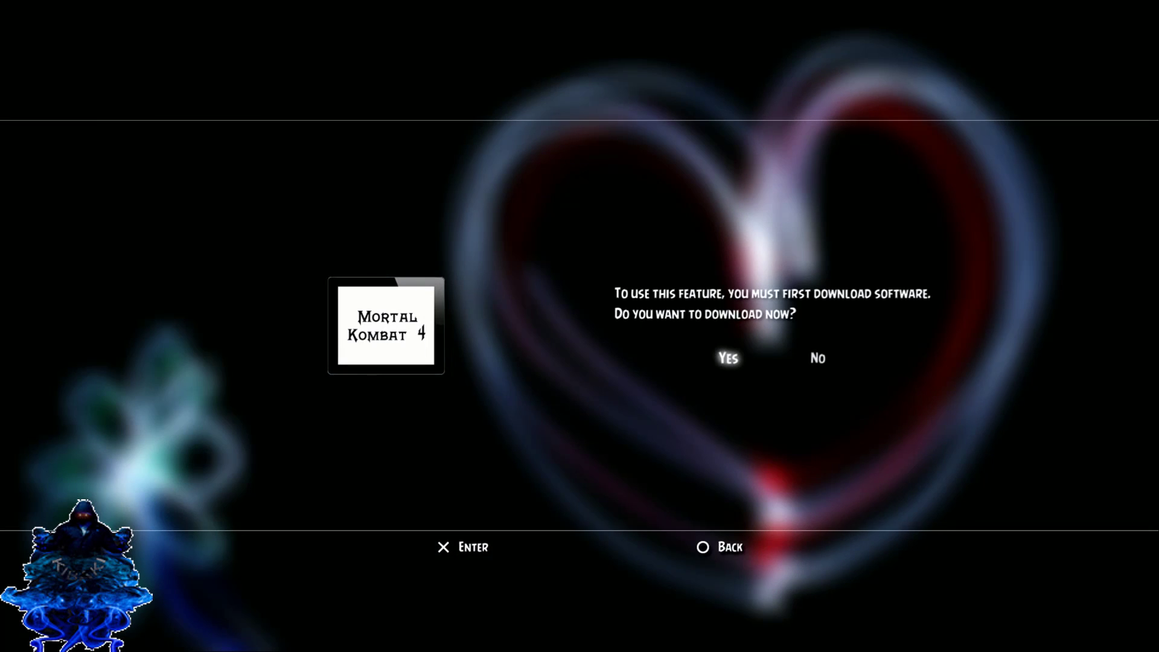
pyautogui.press('Return')
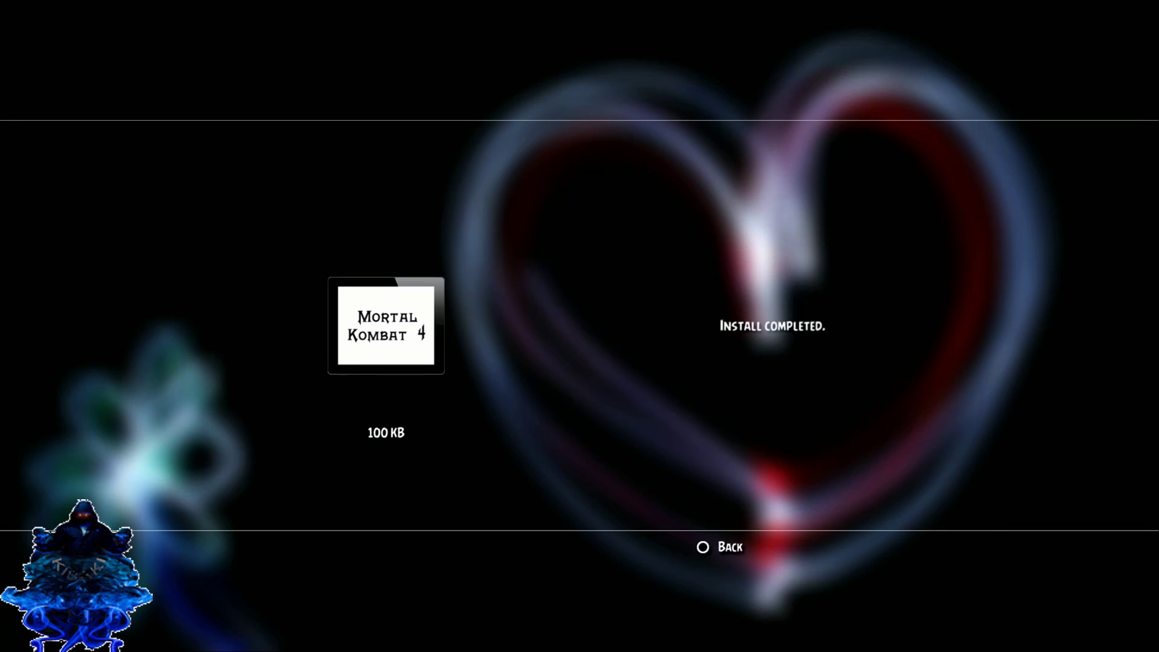
# Leave the install screen and reopen HAN Toolbox's External Content Font Downloader
pyautogui.press('Escape')
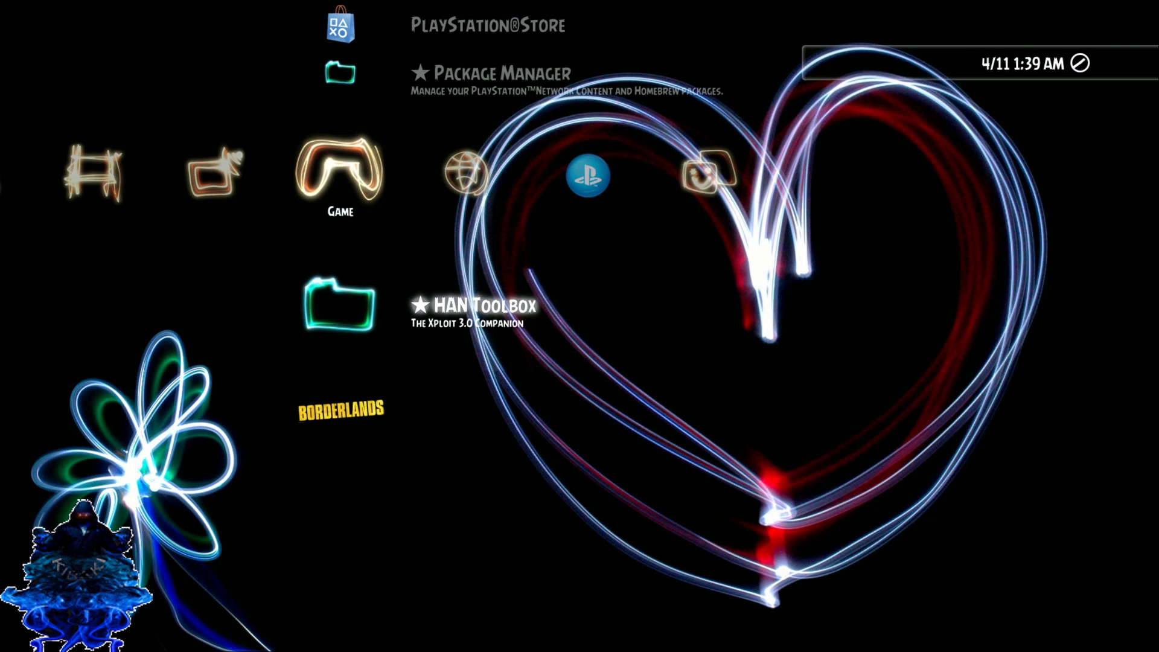
pyautogui.press('Return')
pyautogui.press('Down')
pyautogui.press('Down')
pyautogui.press('Down')
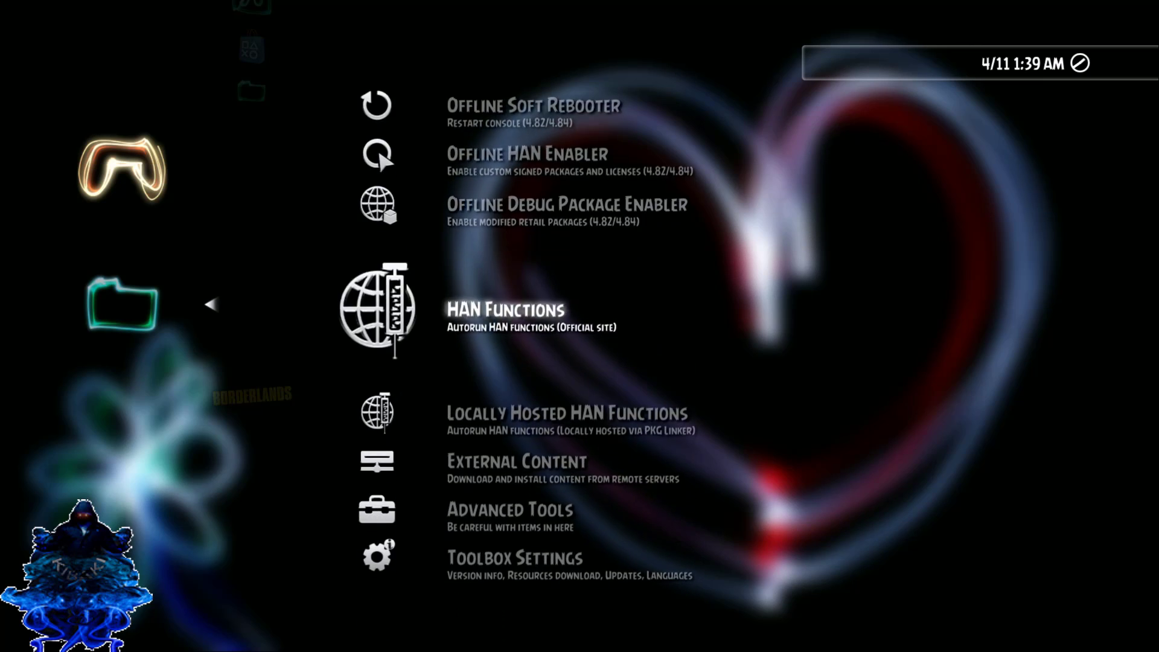
pyautogui.press('Down')
pyautogui.press('Down')
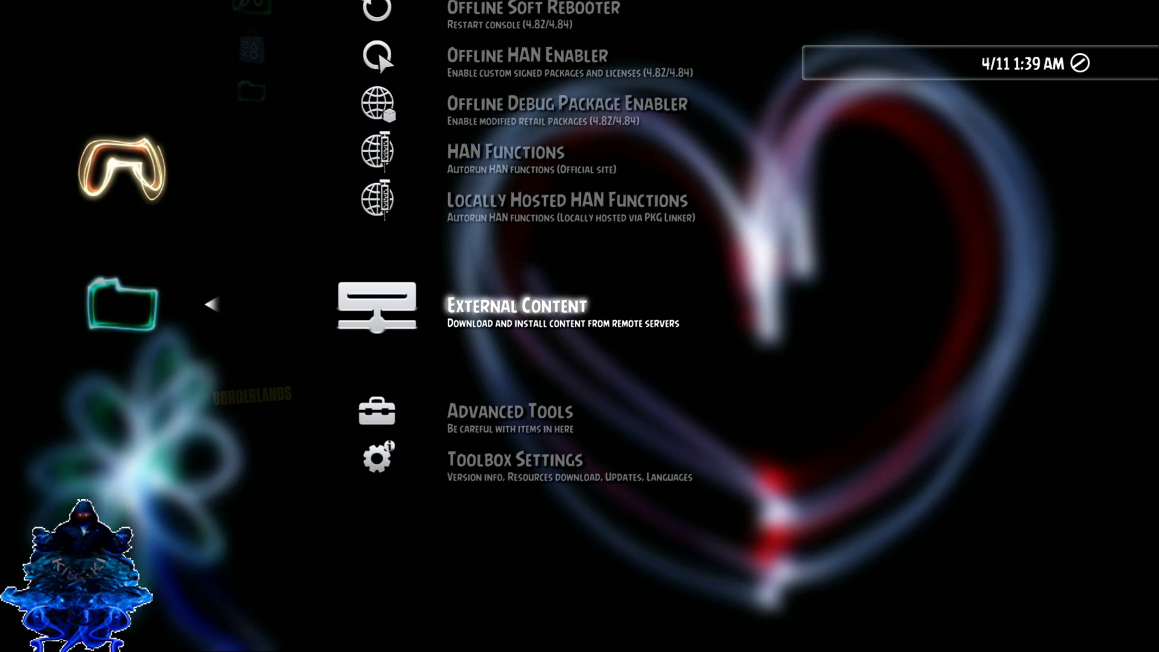
pyautogui.press('Return')
pyautogui.press('Down')
pyautogui.press('Down')
pyautogui.press('Down')
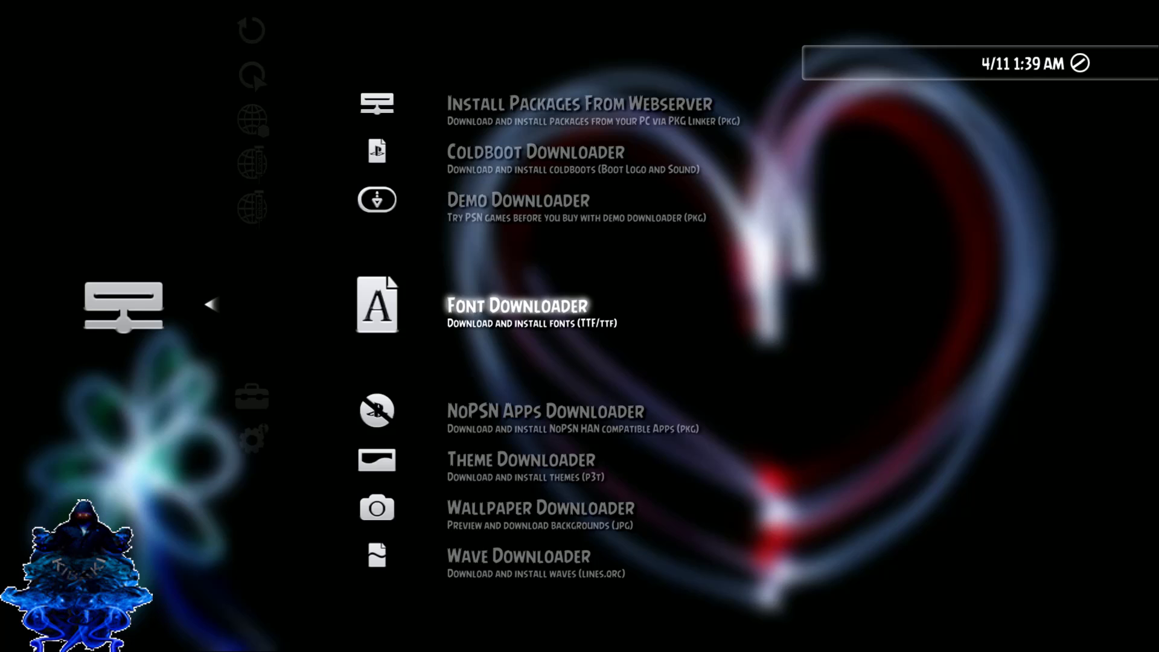
pyautogui.press('Return')
# Run Step 2: Inject Font file and dismiss the firmware and corruption warnings
pyautogui.press('Down')
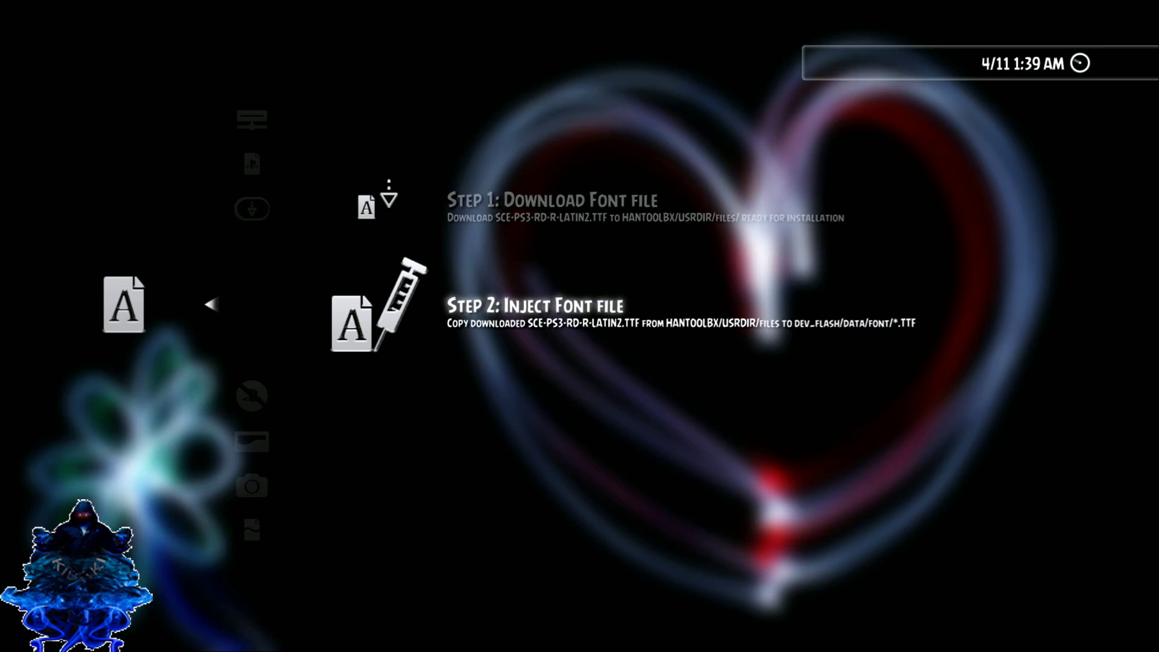
pyautogui.press('Return')
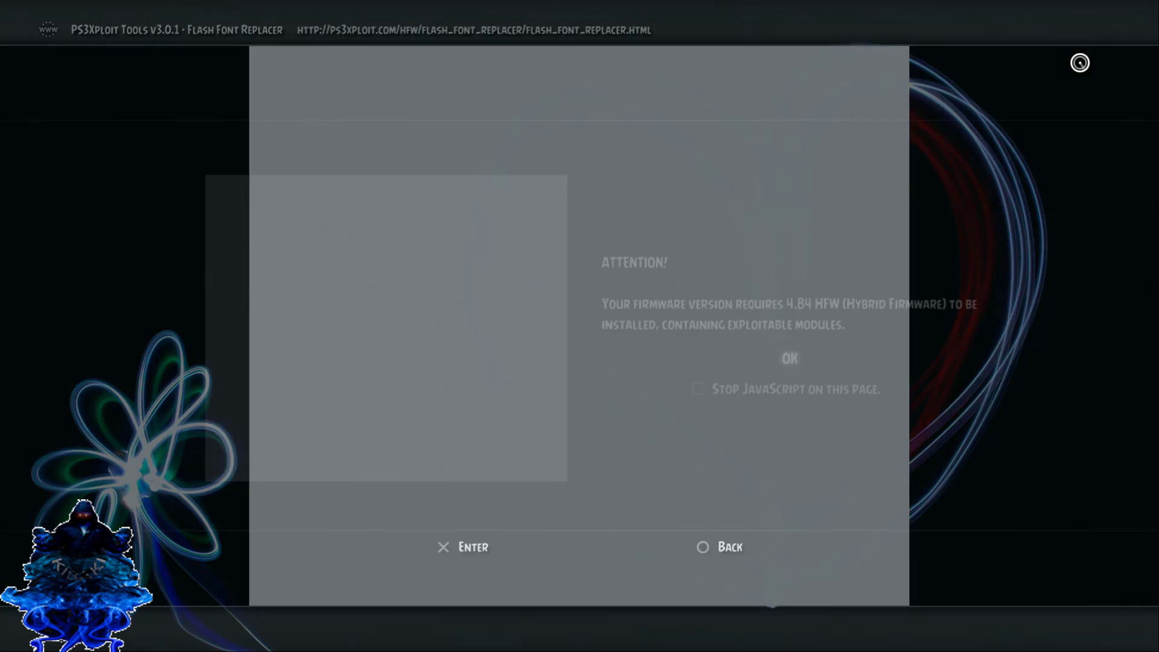
pyautogui.press('Return')
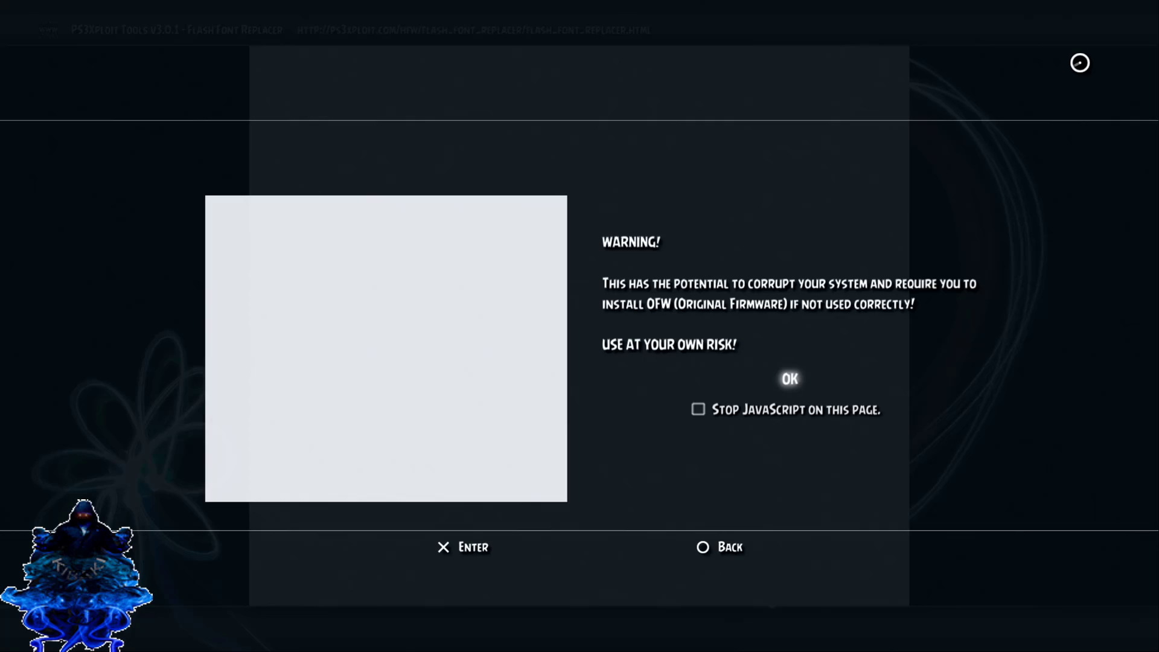
pyautogui.press('Return')
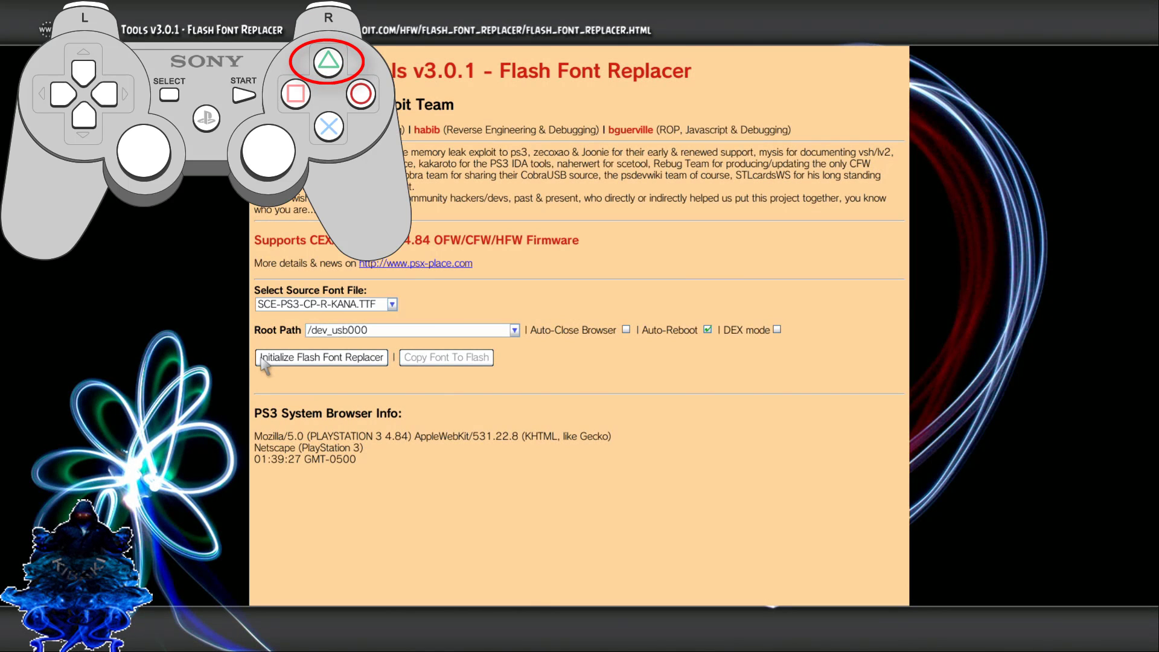
# Add the Flash Font Replacer page to My Bookmarks, then exit and close the browser
pyautogui.press('Menu')
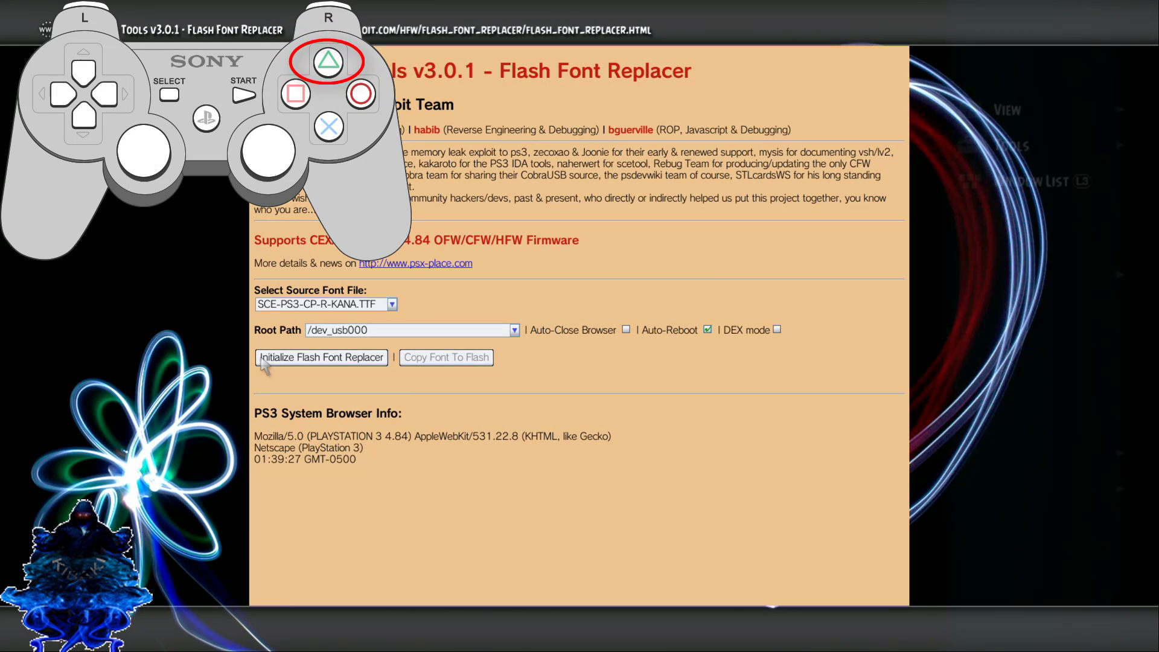
pyautogui.press('Down')
pyautogui.press('Down')
pyautogui.press('Down')
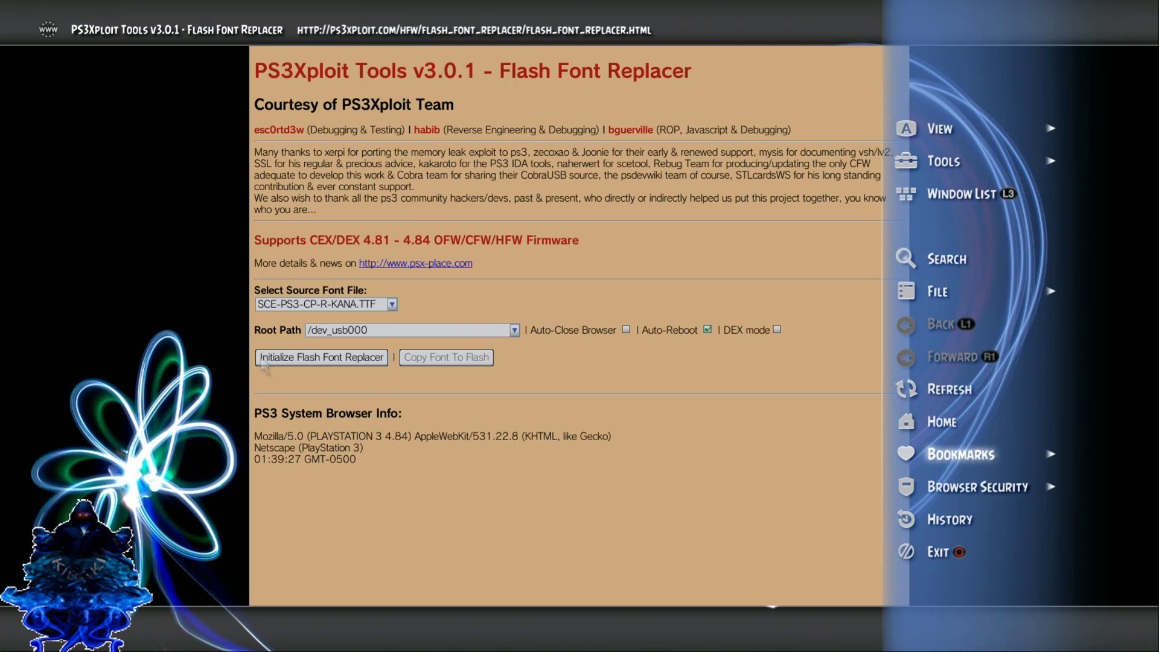
pyautogui.press('Right')
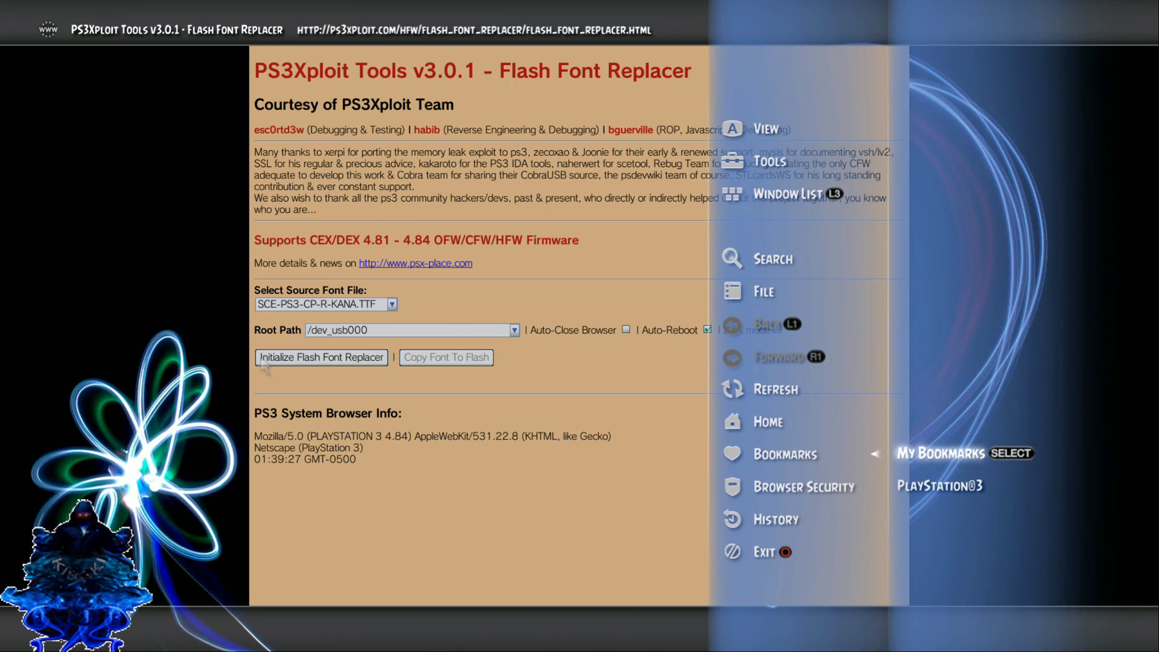
pyautogui.press('Return')
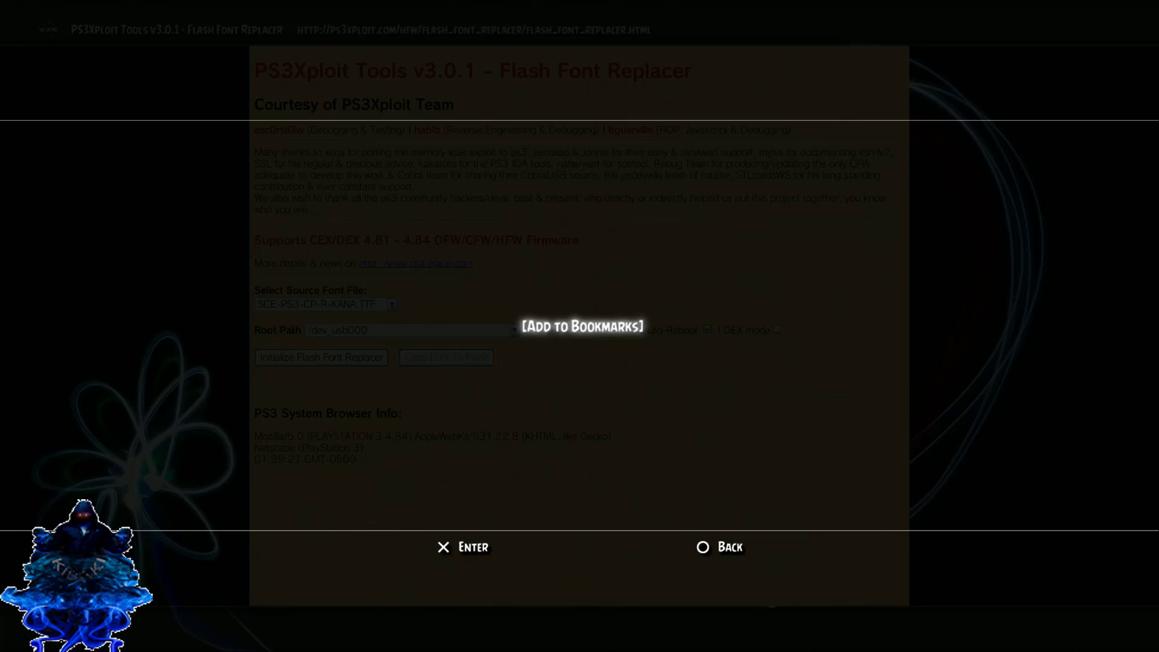
pyautogui.press('Return')
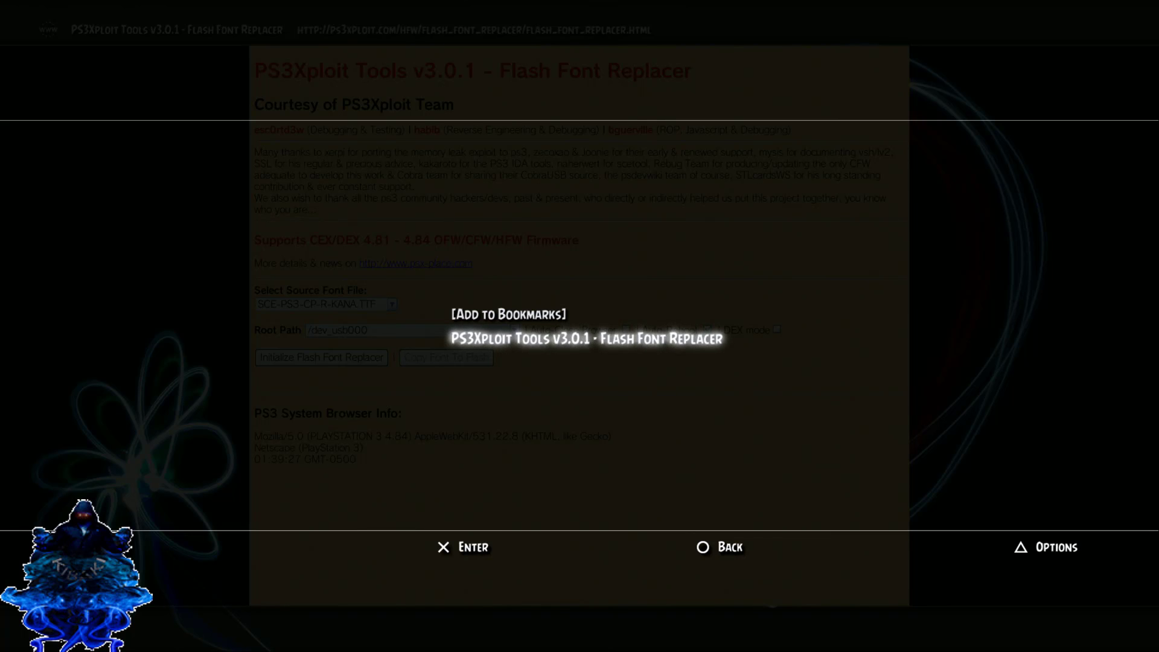
pyautogui.press('Escape')
pyautogui.press('Escape')
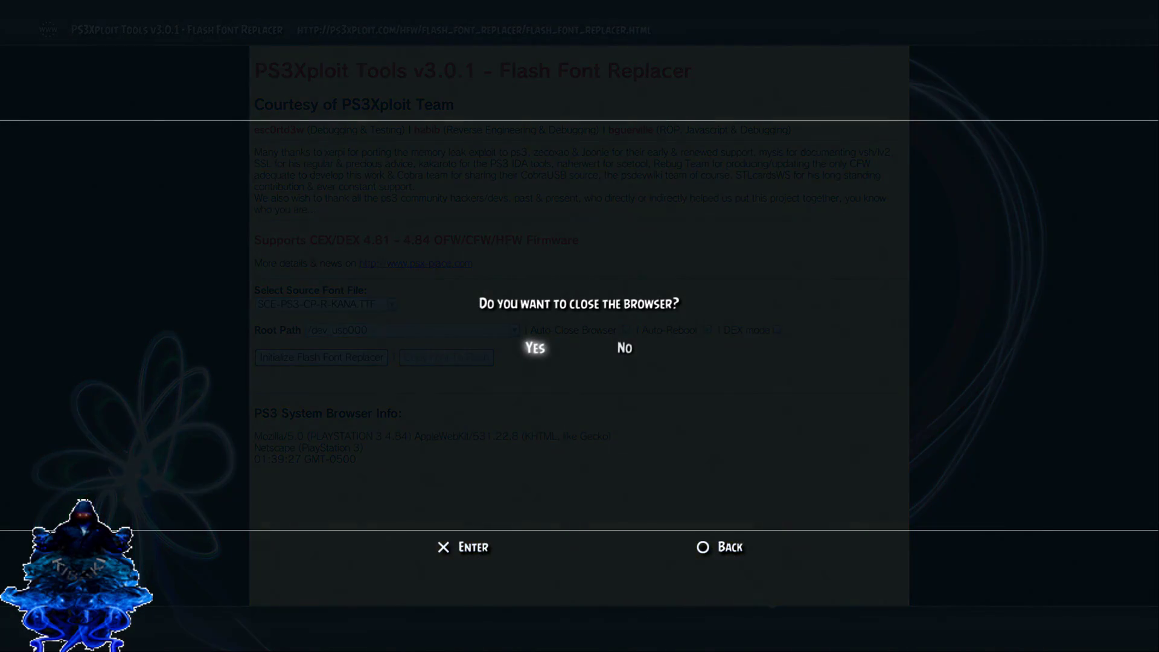
pyautogui.press('Return')
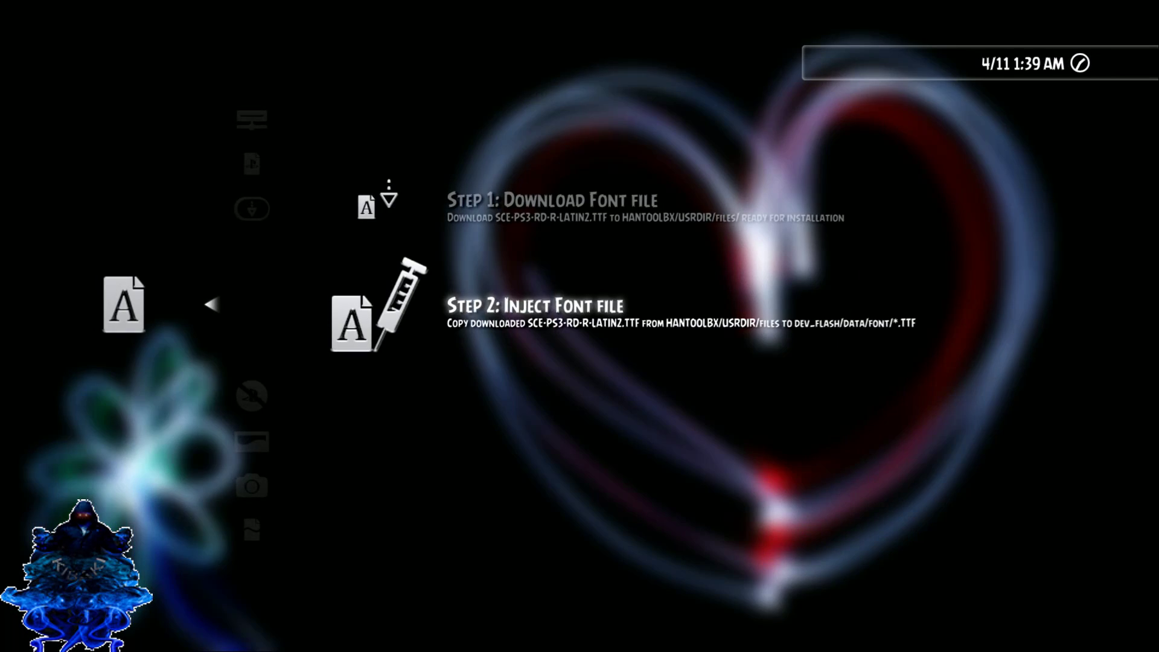
# Back out to the XMB and launch the Internet Browser from Network
pyautogui.press('Escape')
pyautogui.press('Escape')
pyautogui.press('Escape')
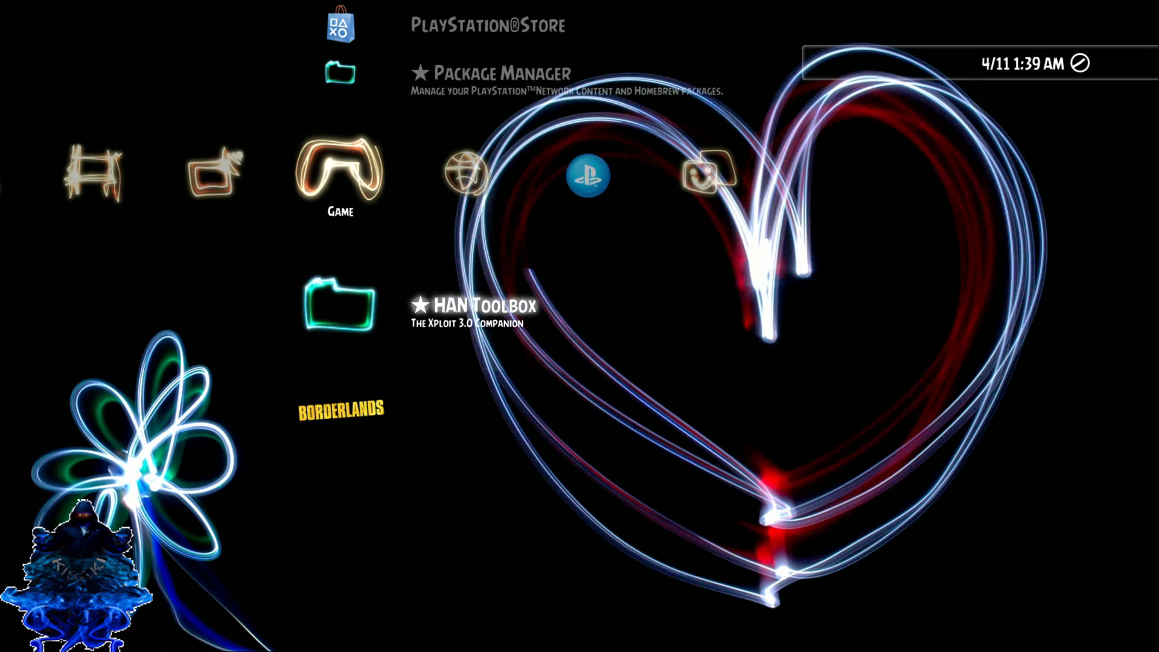
pyautogui.press('Right')
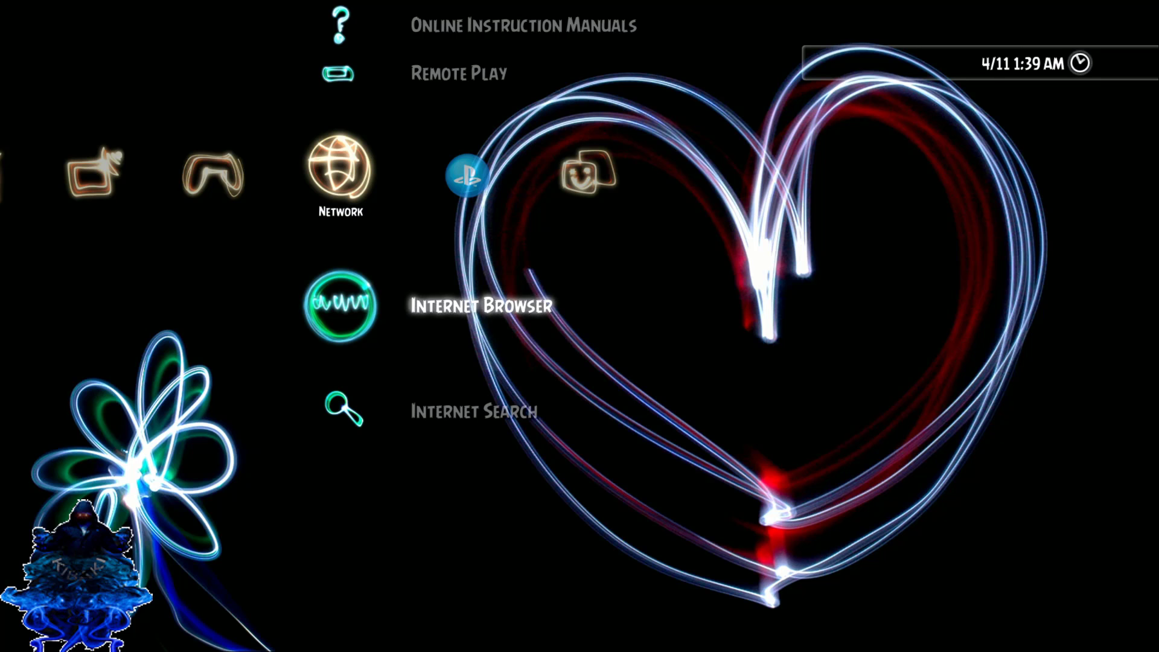
pyautogui.press('Return')
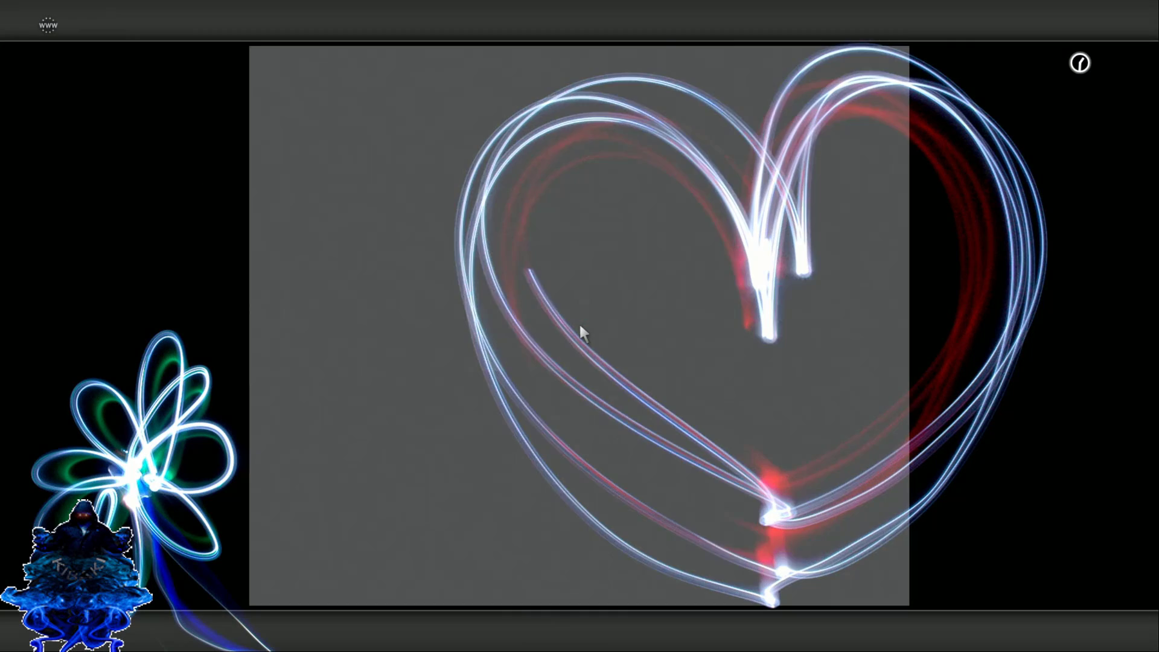
# Load the saved PS3Xploit Flash Font Replacer bookmark and dismiss its warning alerts
pyautogui.press('space')
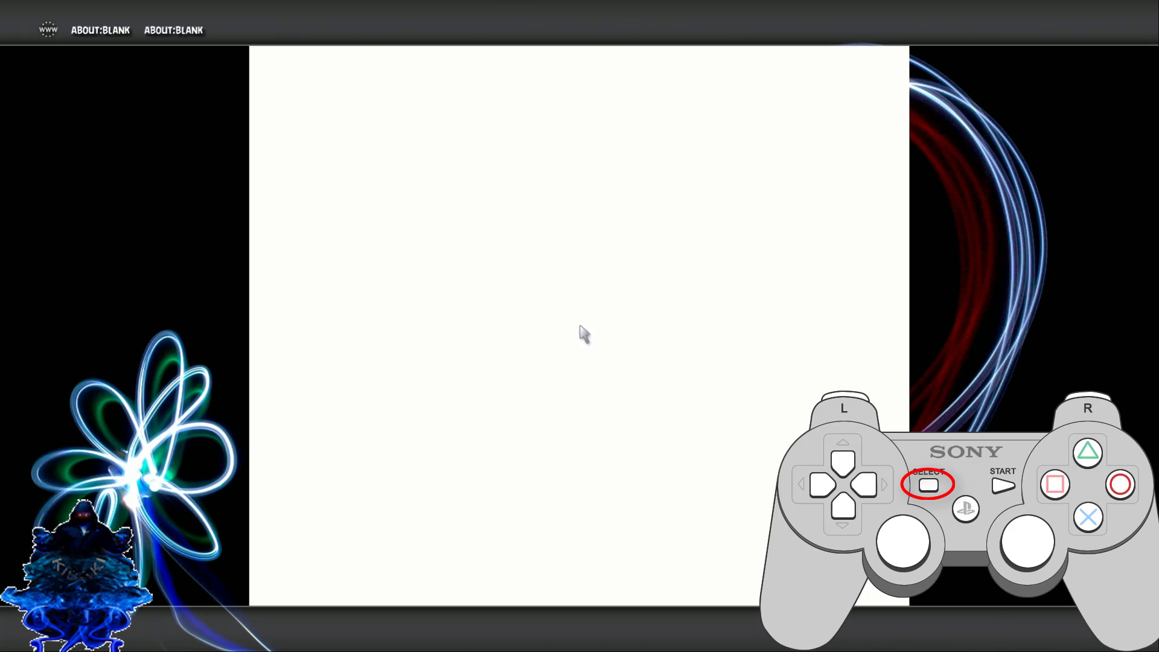
pyautogui.press('Return')
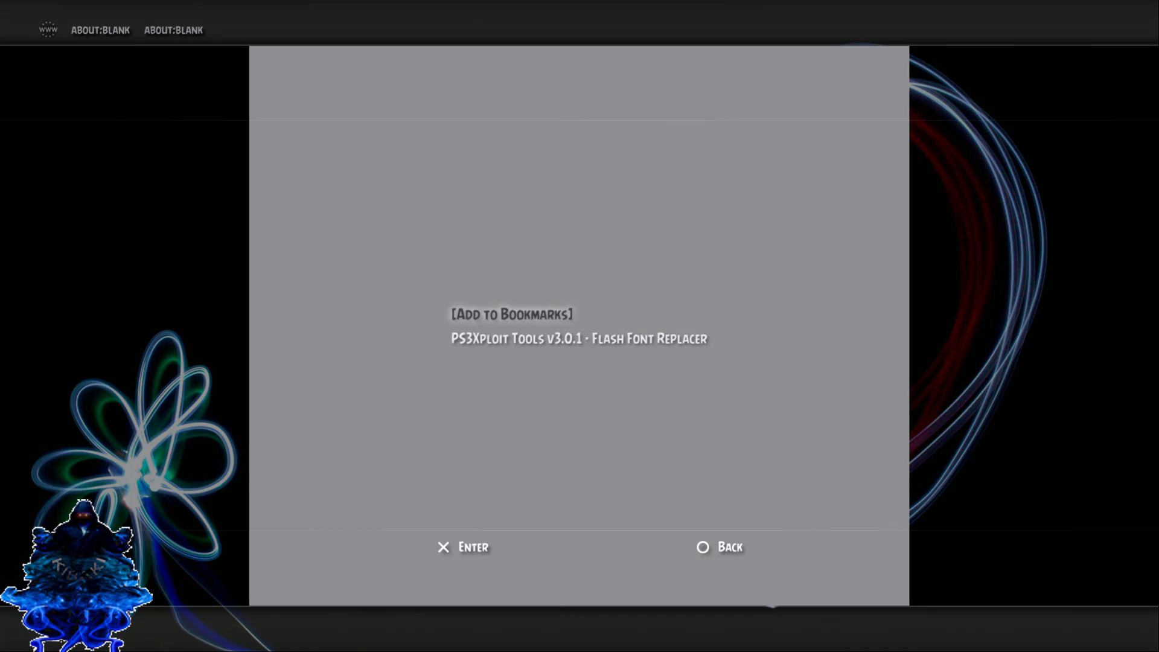
pyautogui.press('Down')
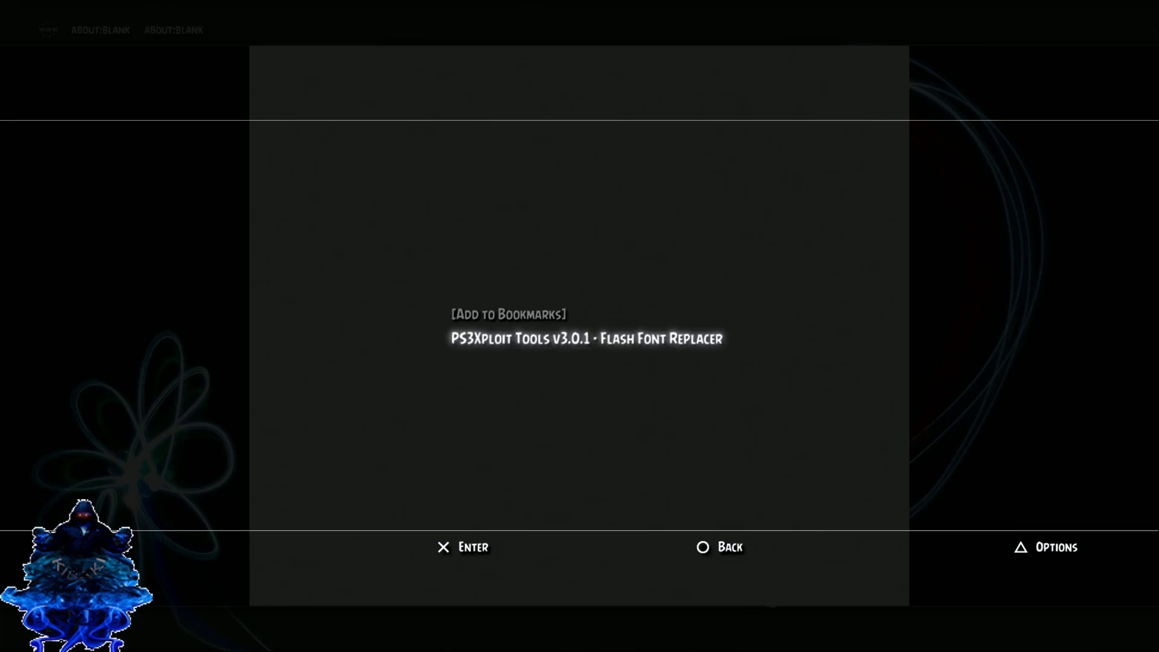
pyautogui.press('Return')
pyautogui.press('Return')
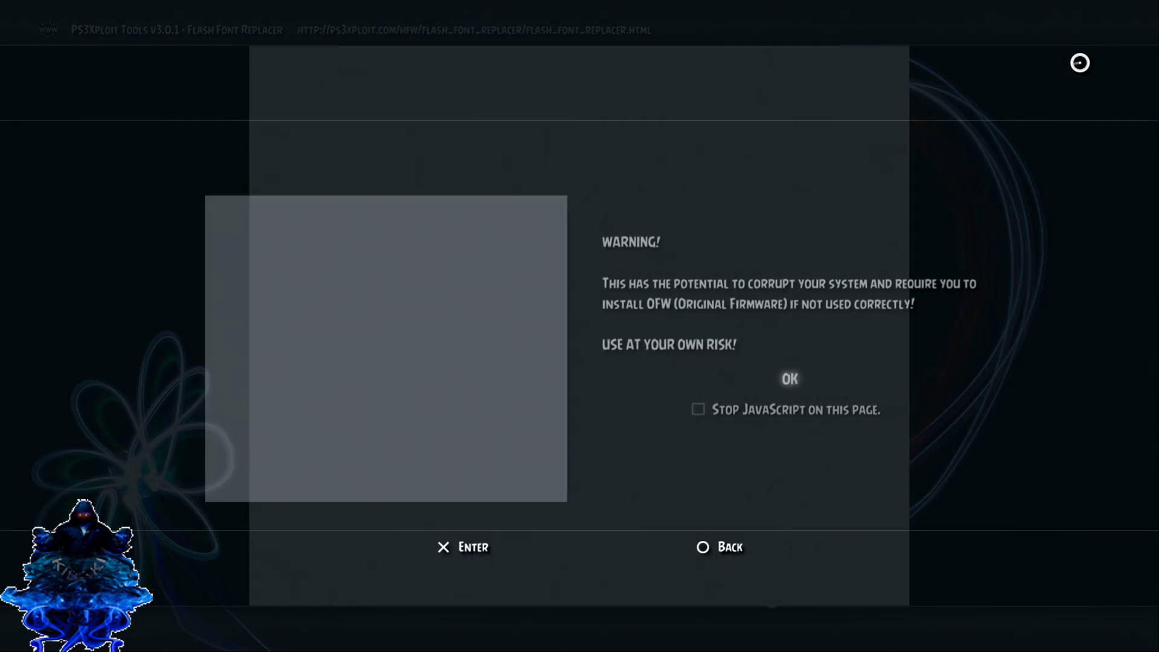
pyautogui.press('Return')
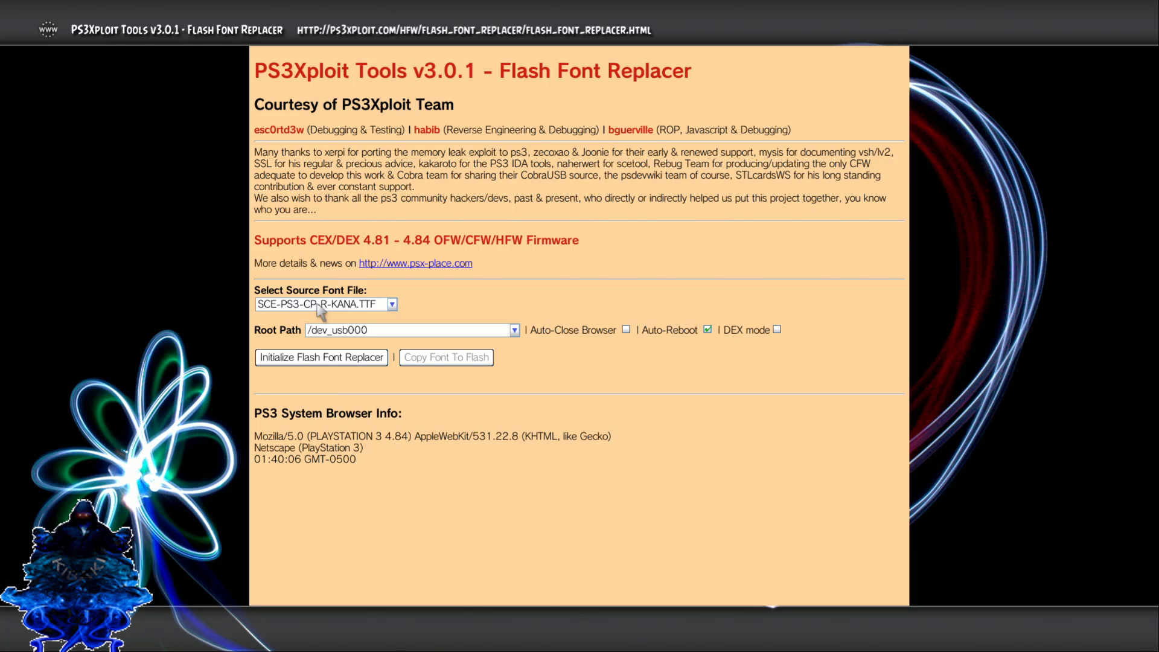
# Choose SCE-PS3-RD-R-LATIN2.TTF in the Select Source Font File dropdown
pyautogui.click(318, 304)
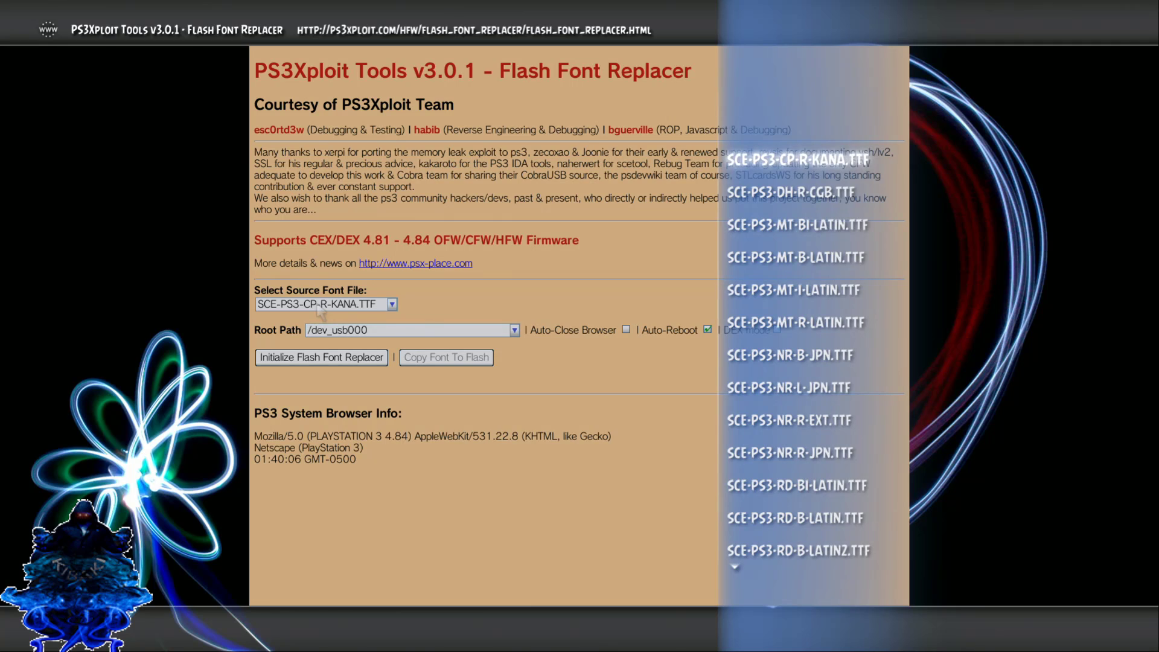
pyautogui.press('Down')
pyautogui.press('Down')
pyautogui.press('Down')
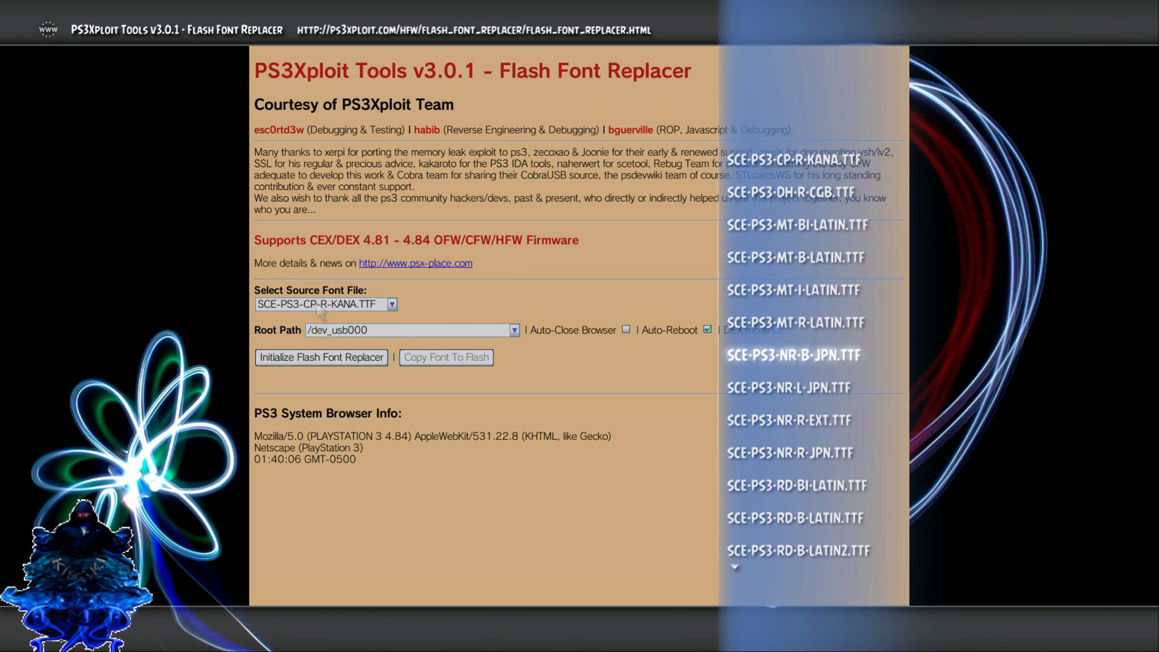
pyautogui.press('Down')
pyautogui.press('Down')
pyautogui.press('Down')
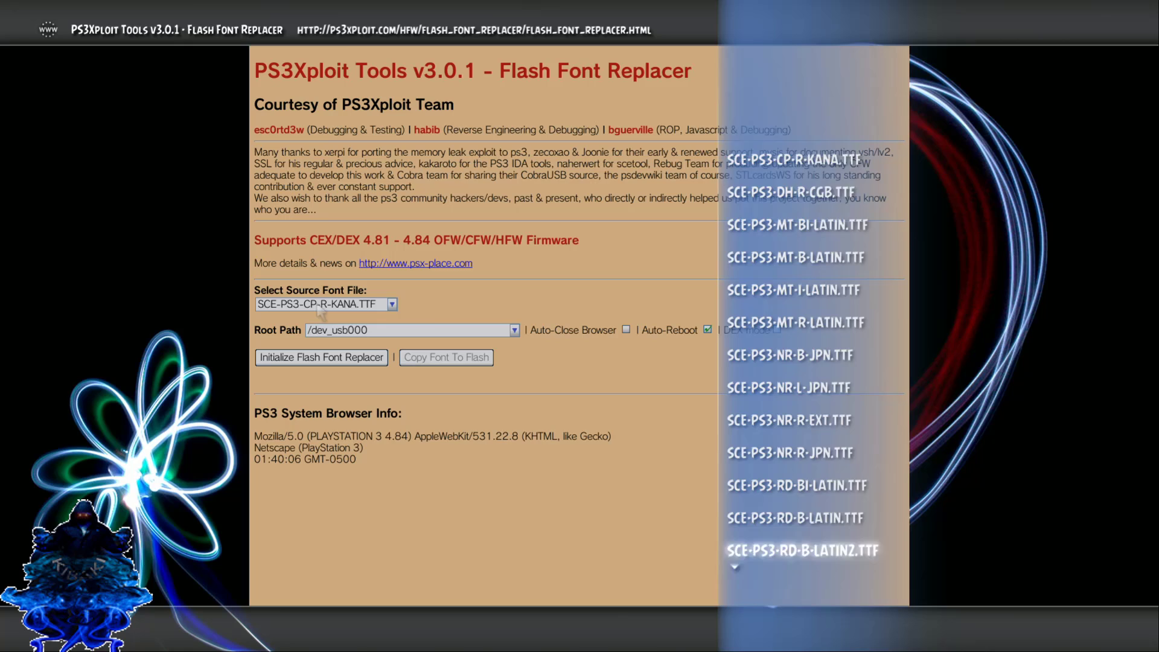
pyautogui.press('Down')
pyautogui.press('Down')
pyautogui.press('Down')
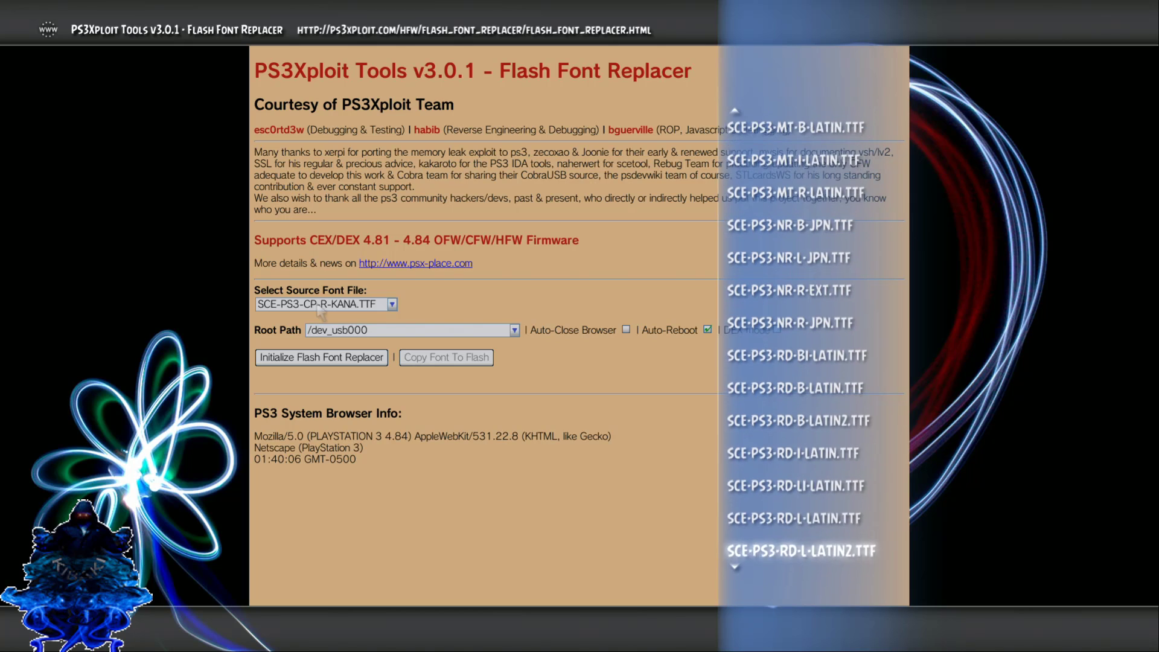
pyautogui.press('Down')
pyautogui.press('Down')
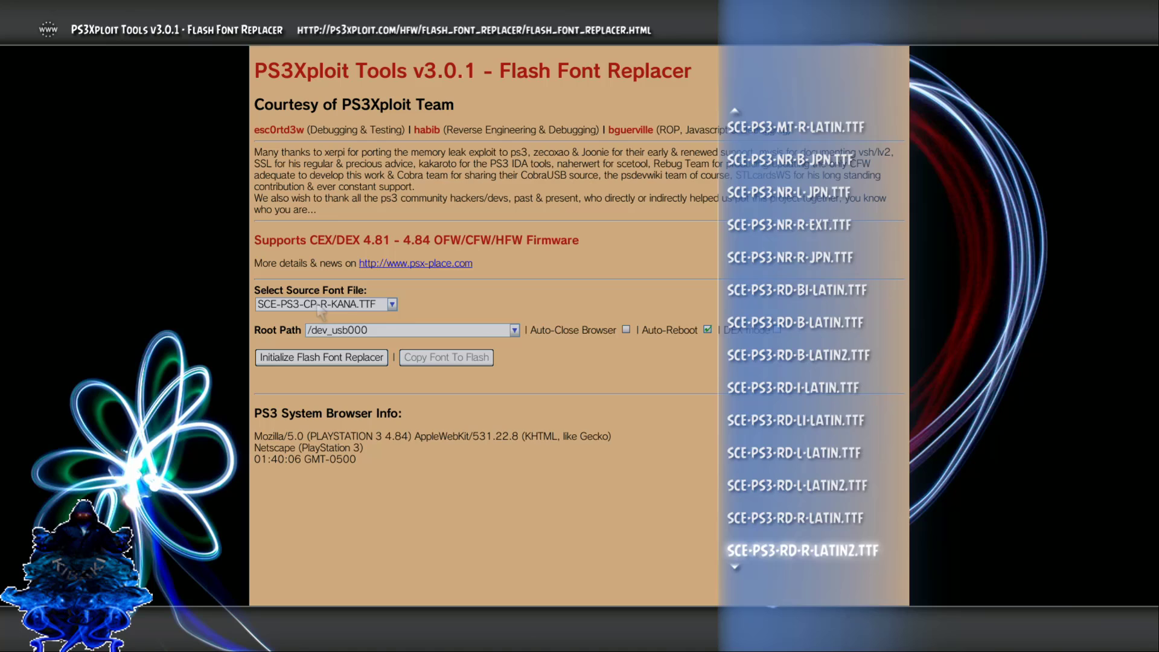
pyautogui.press('Return')
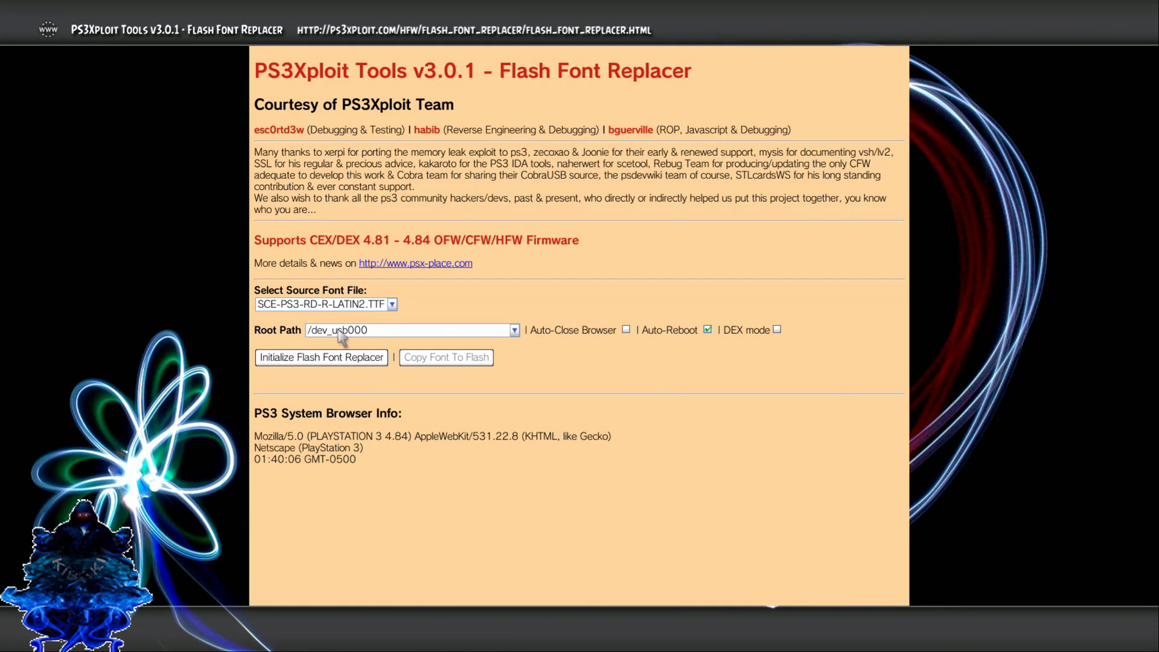
# Set Root Path to /dev_hdd0/game/HANTOOLBX/USRDIR/files/ and initialize the Flash Font Replacer
pyautogui.click(342, 337)
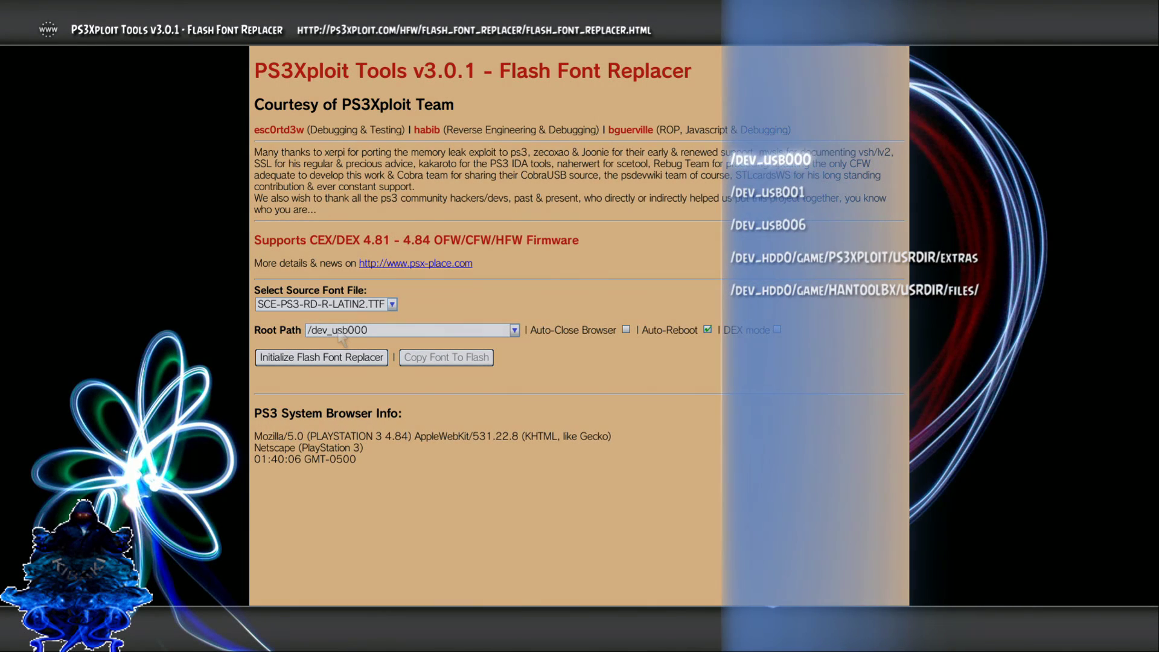
pyautogui.press('Down')
pyautogui.press('Down')
pyautogui.press('Down')
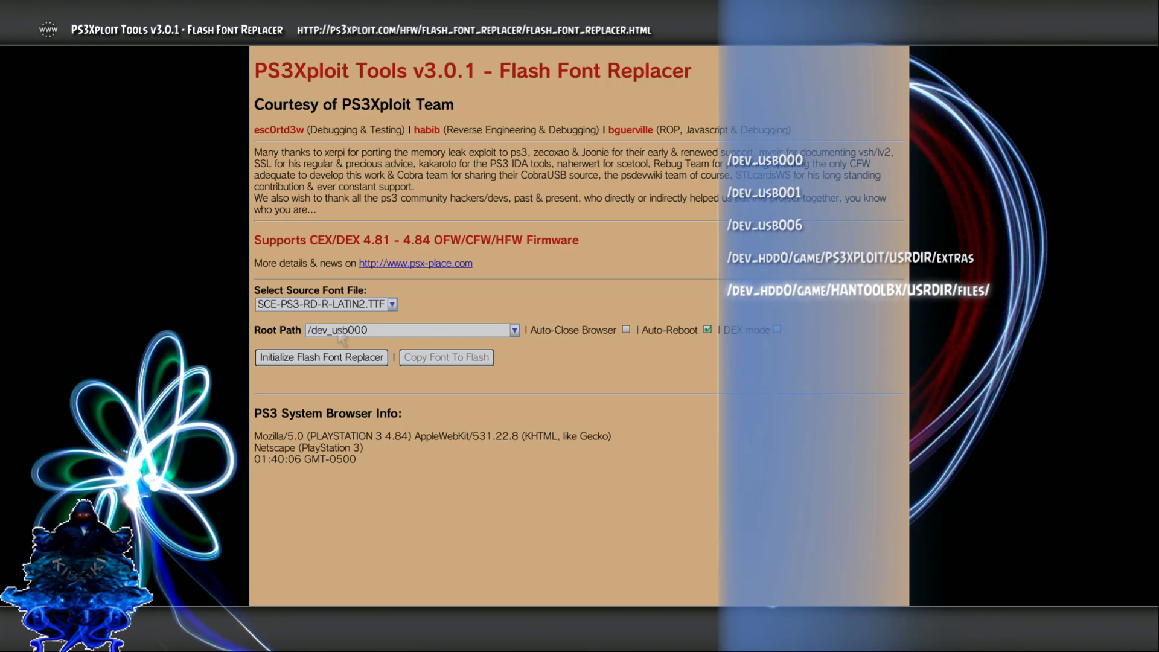
pyautogui.press('Return')
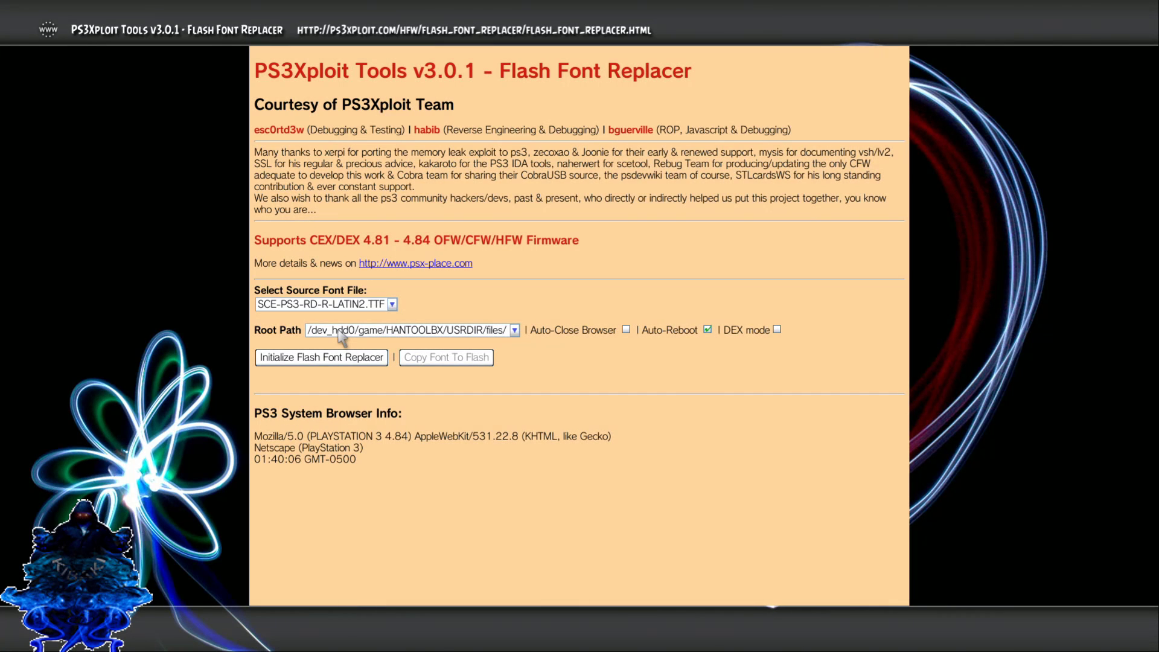
pyautogui.click(324, 361)
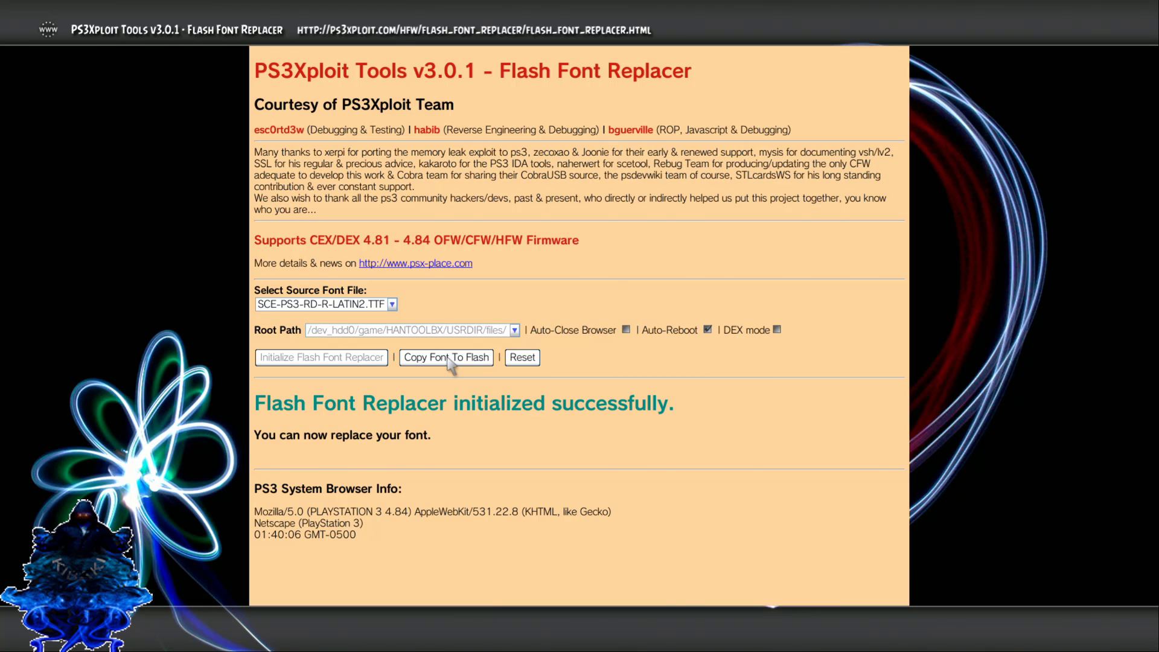
# Copy the font into flash, view Theme Settings, then move to Borderlands in the Game column
pyautogui.click(450, 362)
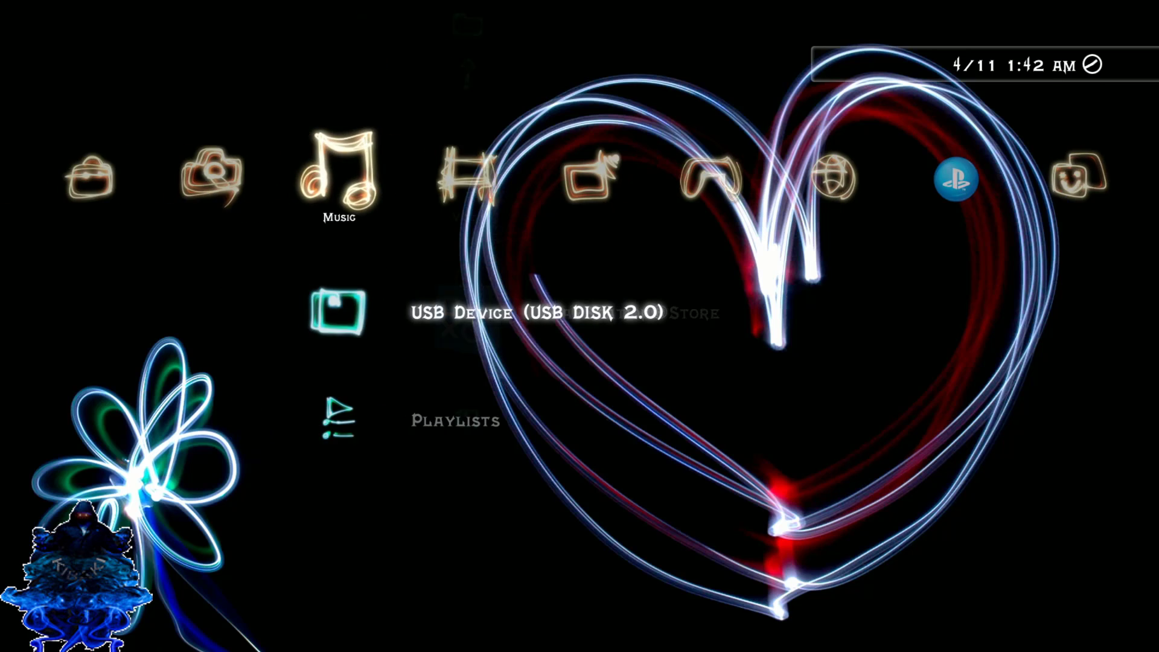
pyautogui.press('Left')
pyautogui.press('Left')
pyautogui.press('Down')
pyautogui.press('Down')
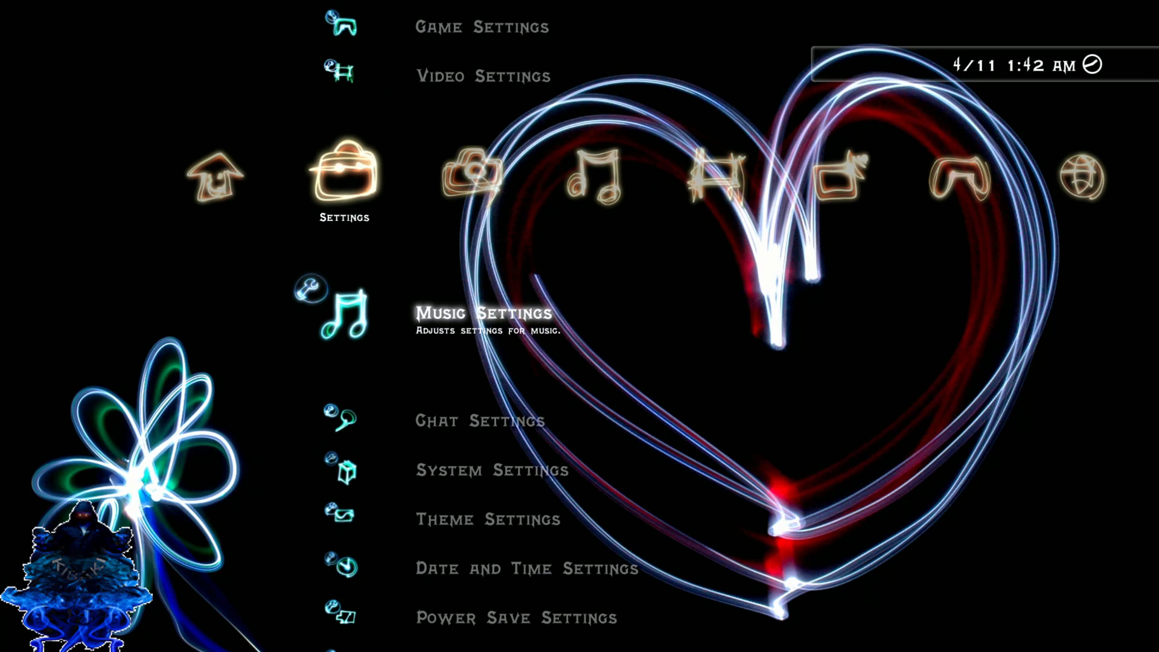
pyautogui.press('Down')
pyautogui.press('Down')
pyautogui.press('Down')
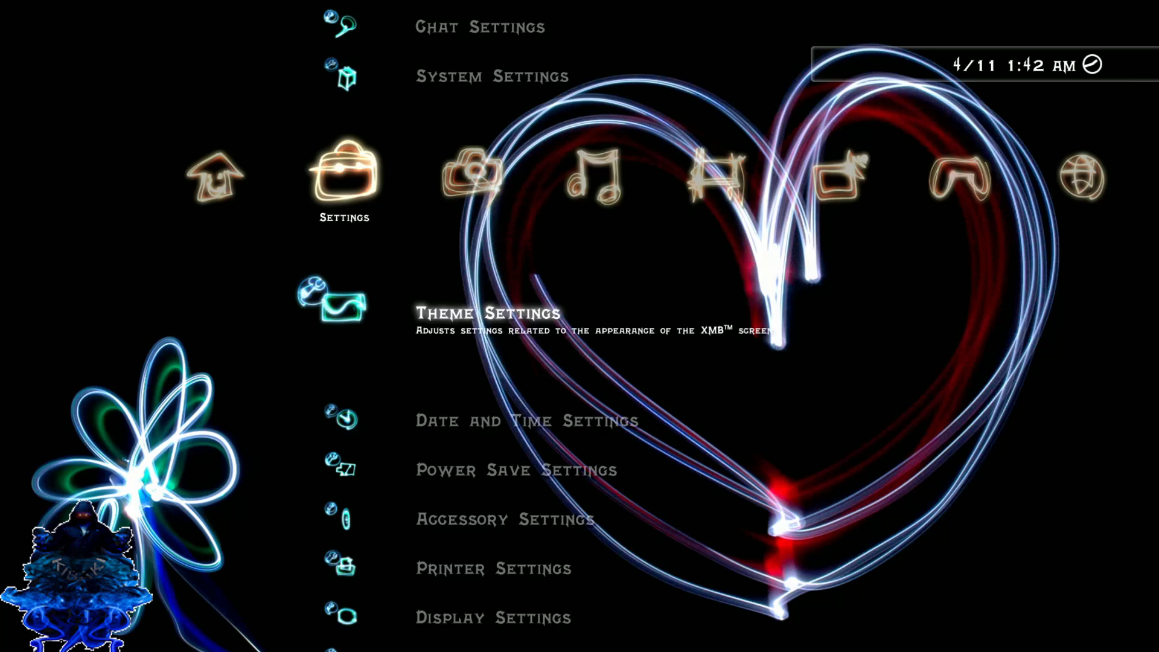
pyautogui.press('Right')
pyautogui.press('Right')
pyautogui.press('Right')
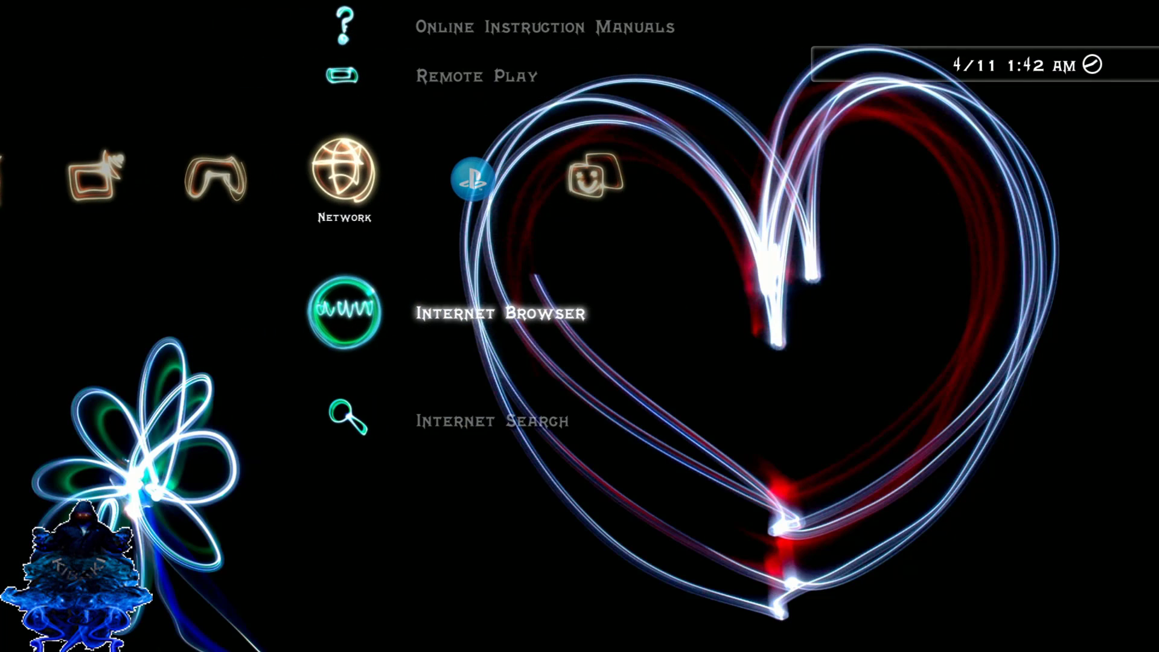
pyautogui.press('Left')
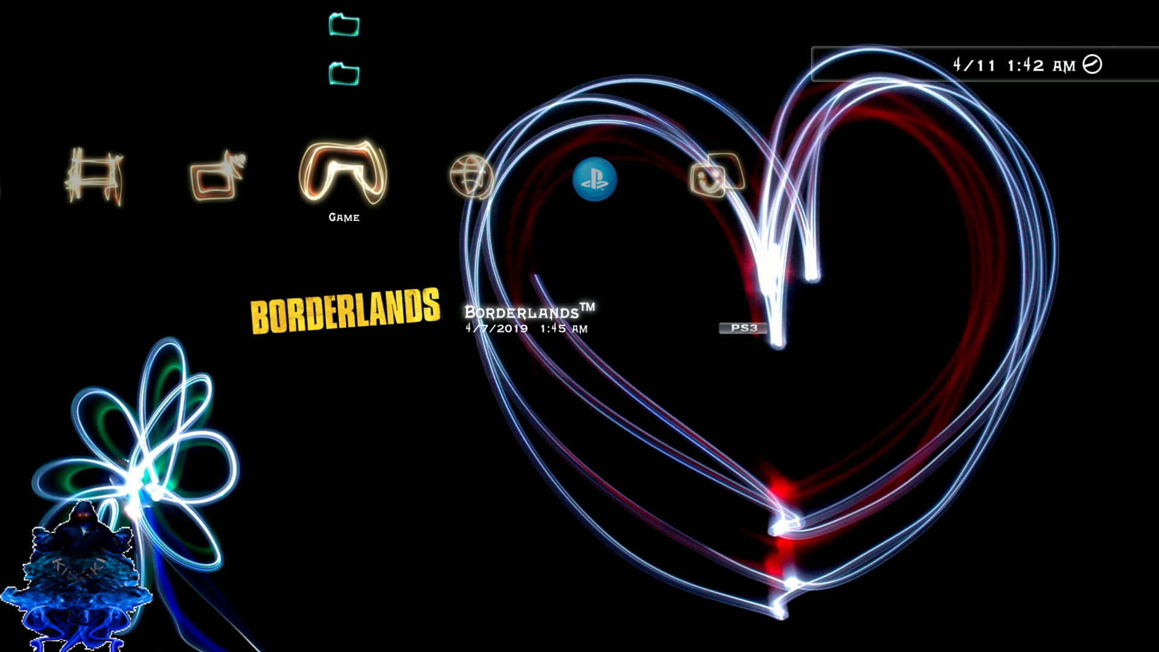
# Open HAN Toolbox's External Content Font Downloader steps
pyautogui.press('Up')
pyautogui.press('Return')
pyautogui.press('Down')
pyautogui.press('Down')
pyautogui.press('Down')
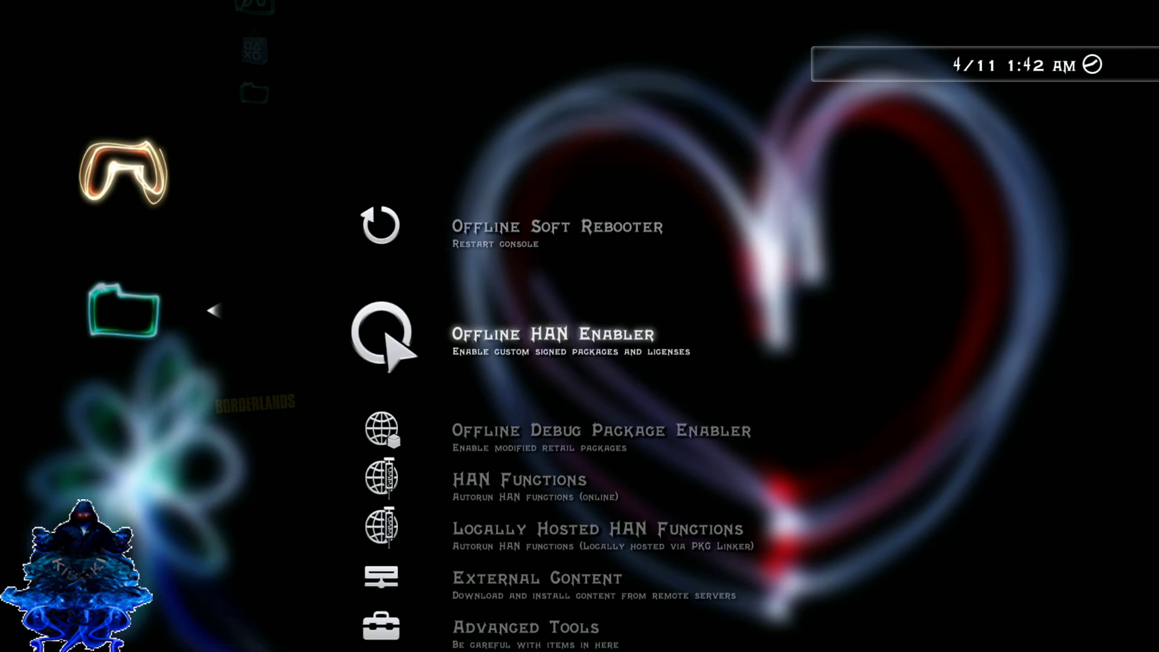
pyautogui.press('Return')
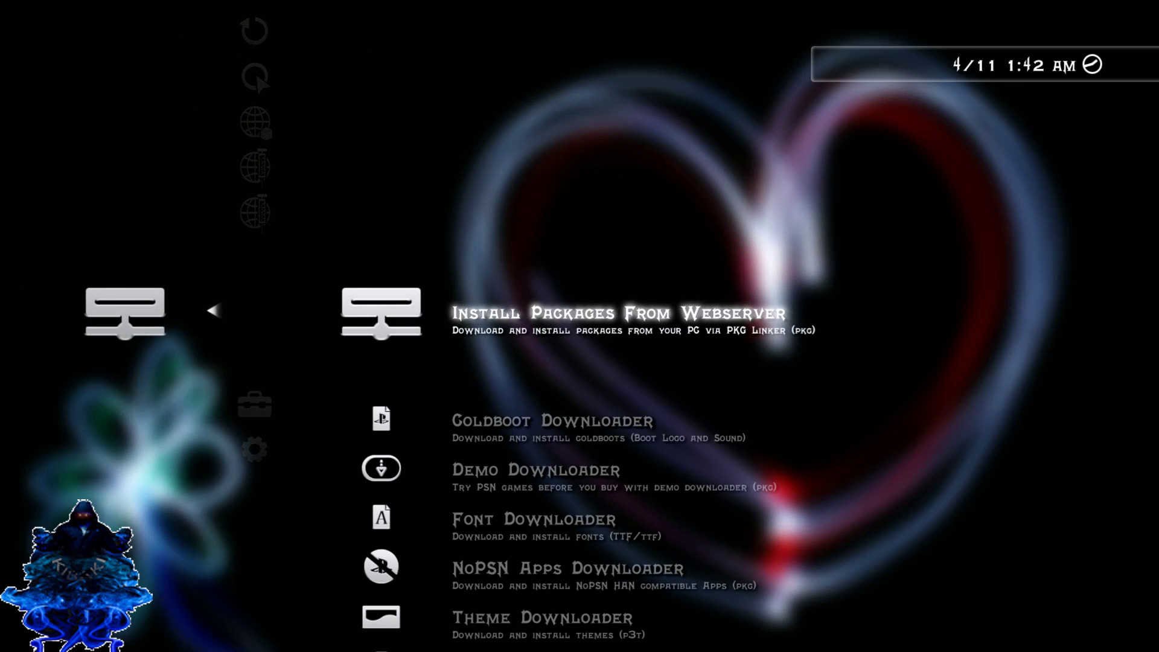
pyautogui.press('Down')
pyautogui.press('Down')
pyautogui.press('Down')
pyautogui.press('Return')
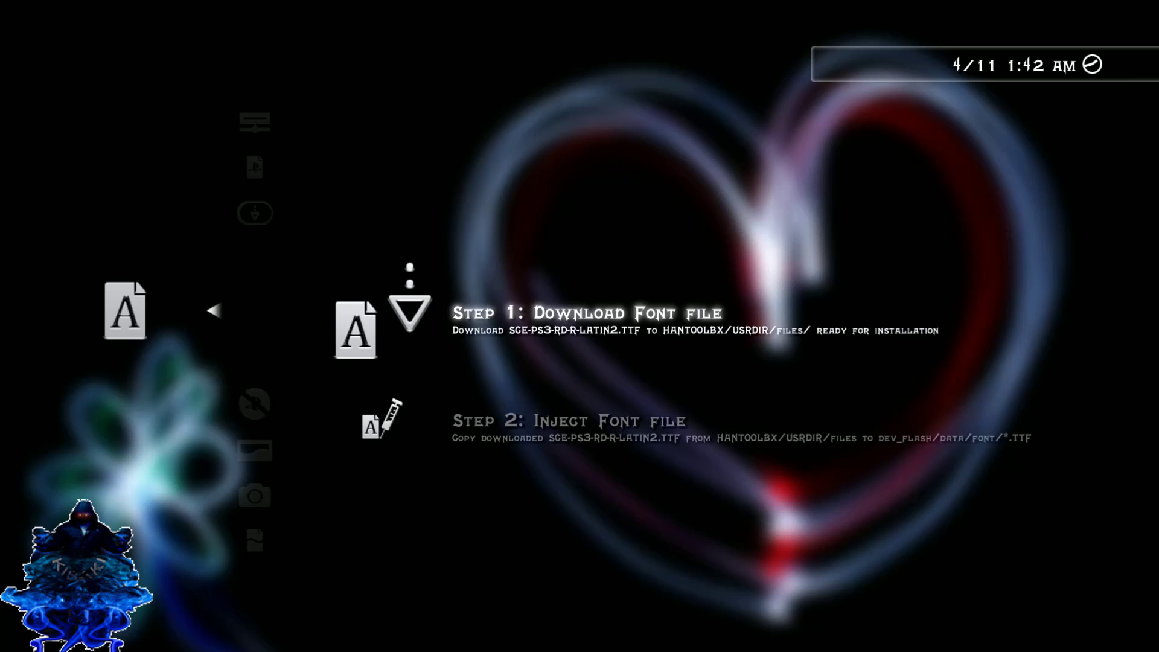
pyautogui.moveTo(998, 325)
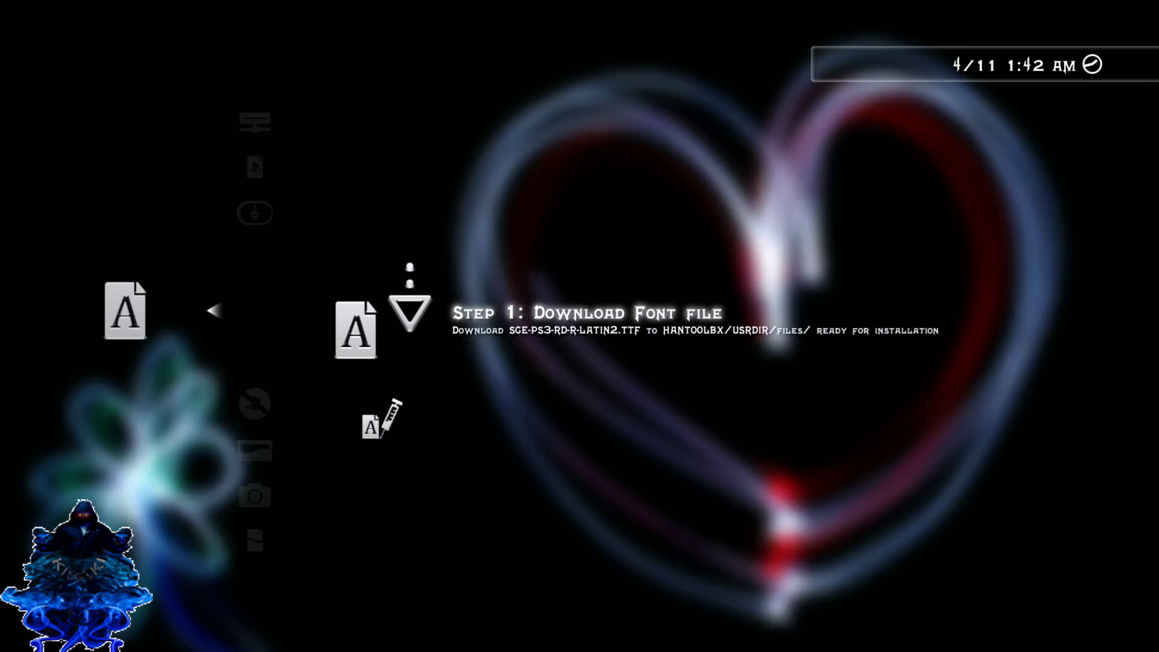
# Browse the Step 1 font list down and back up to Nasalization Rg
pyautogui.press('Return')
pyautogui.press('Down')
pyautogui.press('Down')
pyautogui.press('Down')
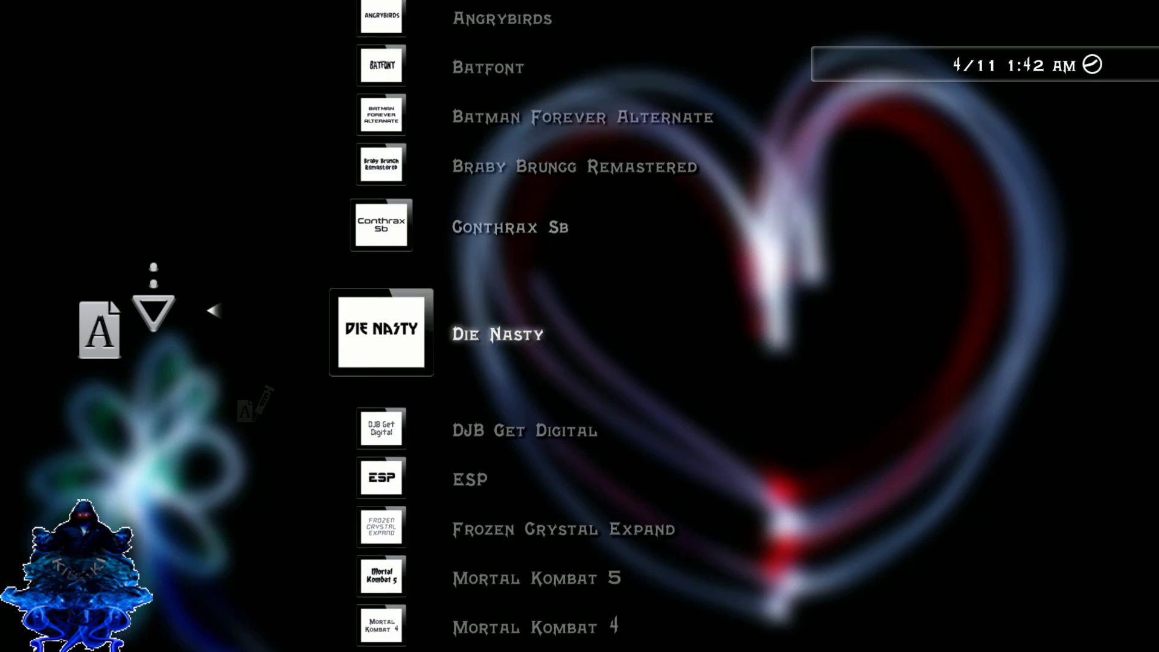
pyautogui.press('Down')
pyautogui.press('Down')
pyautogui.press('Down')
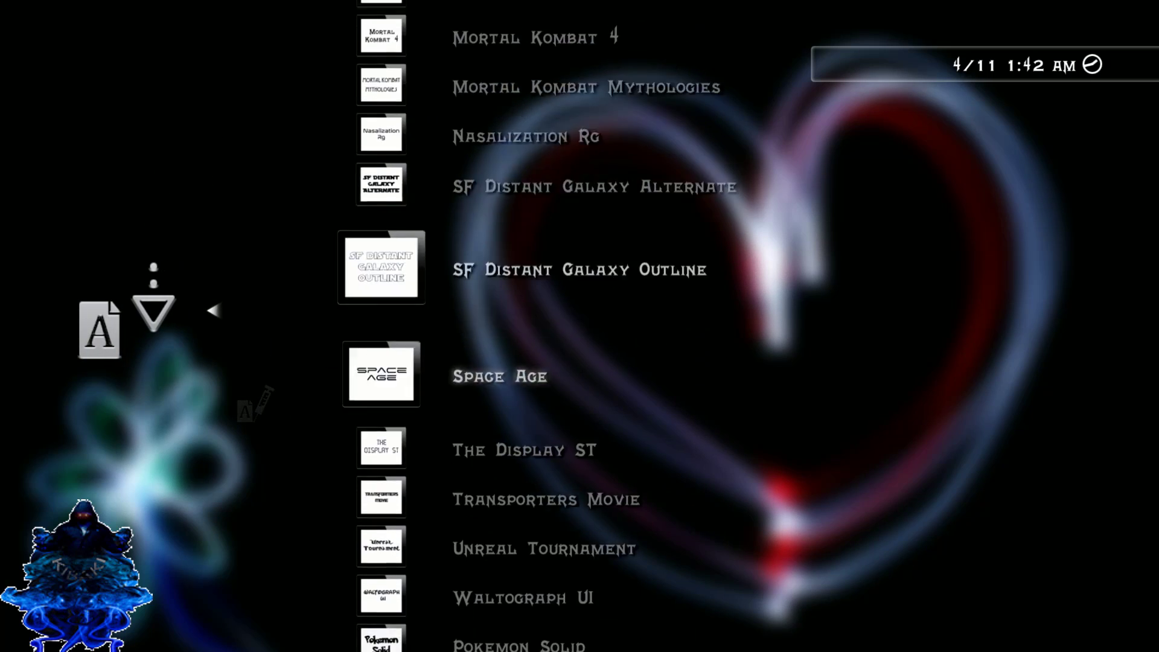
pyautogui.press('Up')
pyautogui.press('Up')
pyautogui.press('Up')
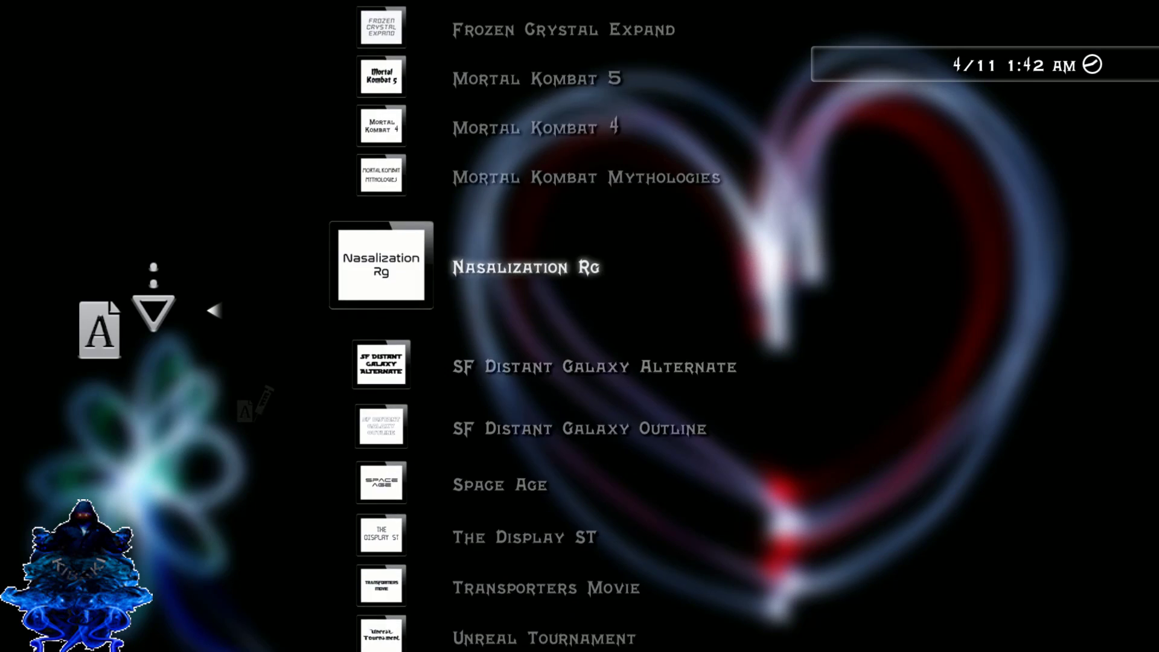
pyautogui.press('Escape')
# Revisit the font list at Transporters Movie, then launch Step 2: Inject Font file
pyautogui.press('Down')
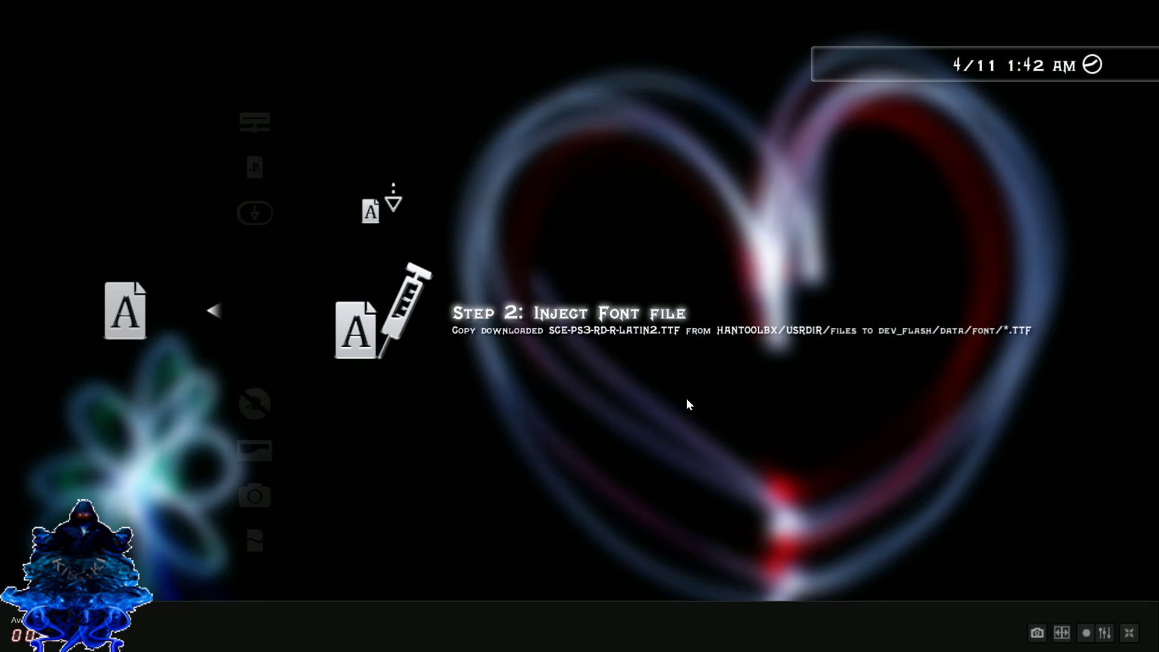
pyautogui.press('Up')
pyautogui.press('Return')
pyautogui.press('Down')
pyautogui.press('Down')
pyautogui.press('Down')
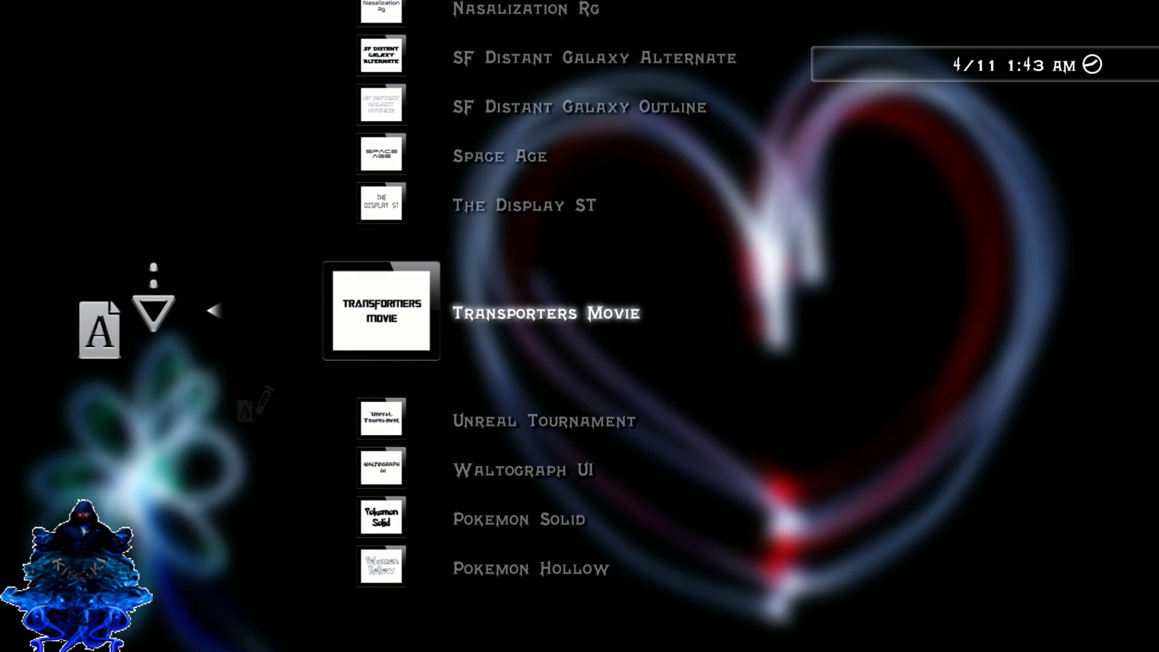
pyautogui.press('Return')
pyautogui.press('Down')
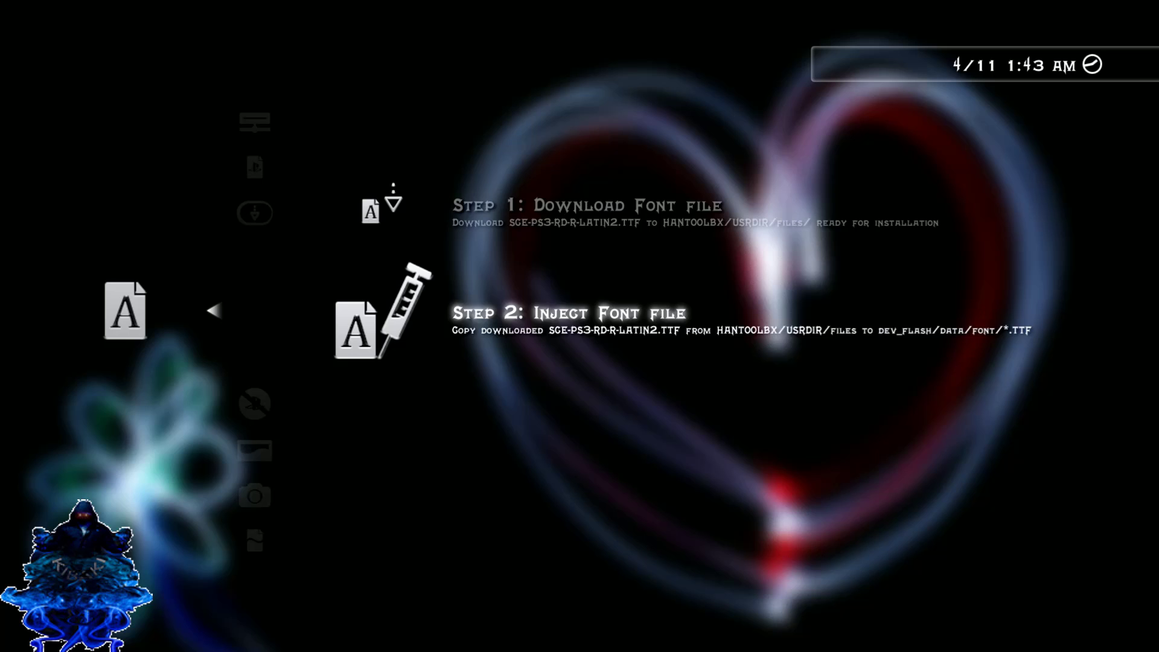
pyautogui.press('Return')
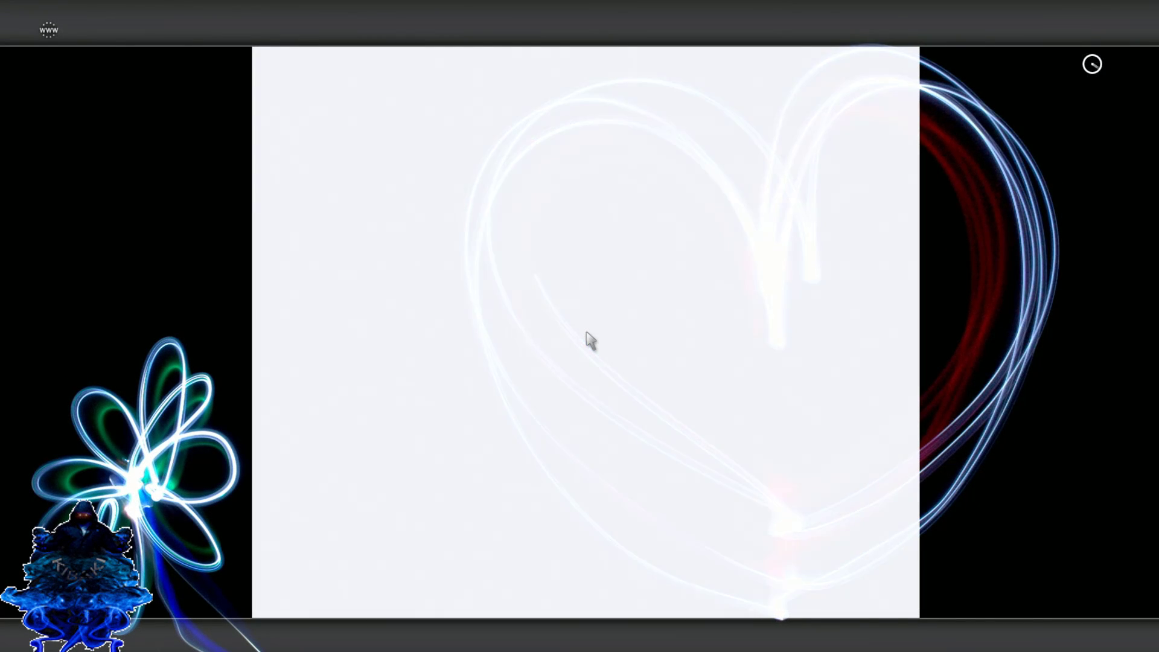
# Dismiss the page alerts and select SCE-PS3-RD-R-LATIN2.TTF as the source font file
pyautogui.press('Return')
pyautogui.press('Return')
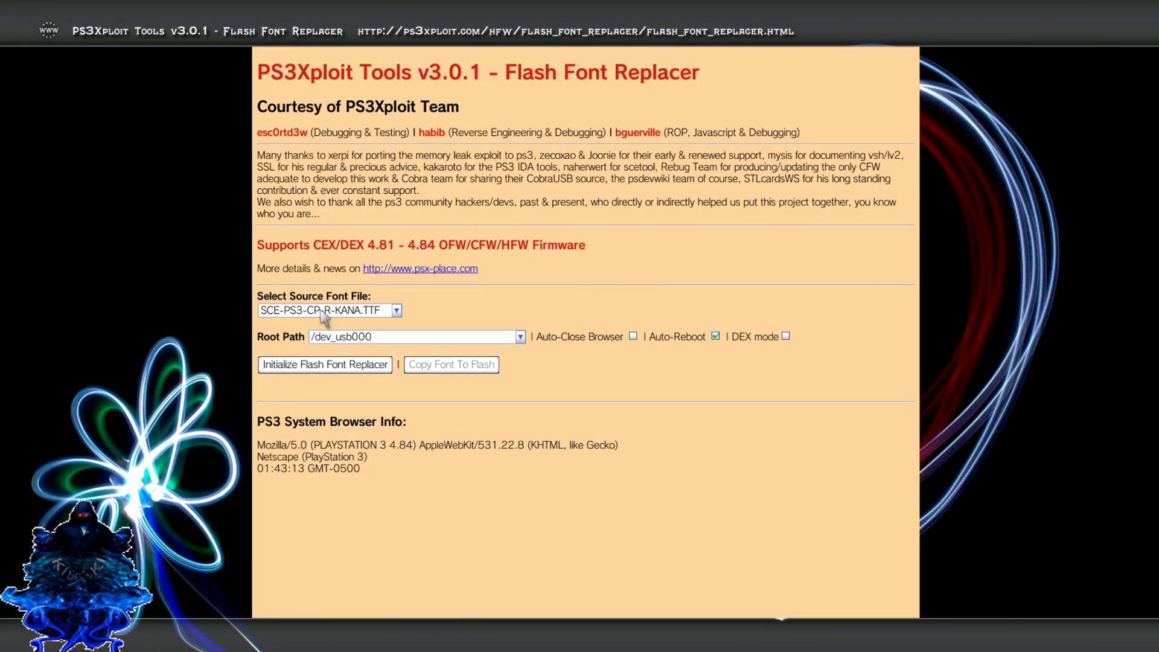
pyautogui.click(323, 311)
pyautogui.press('Down')
pyautogui.press('Down')
pyautogui.press('Down')
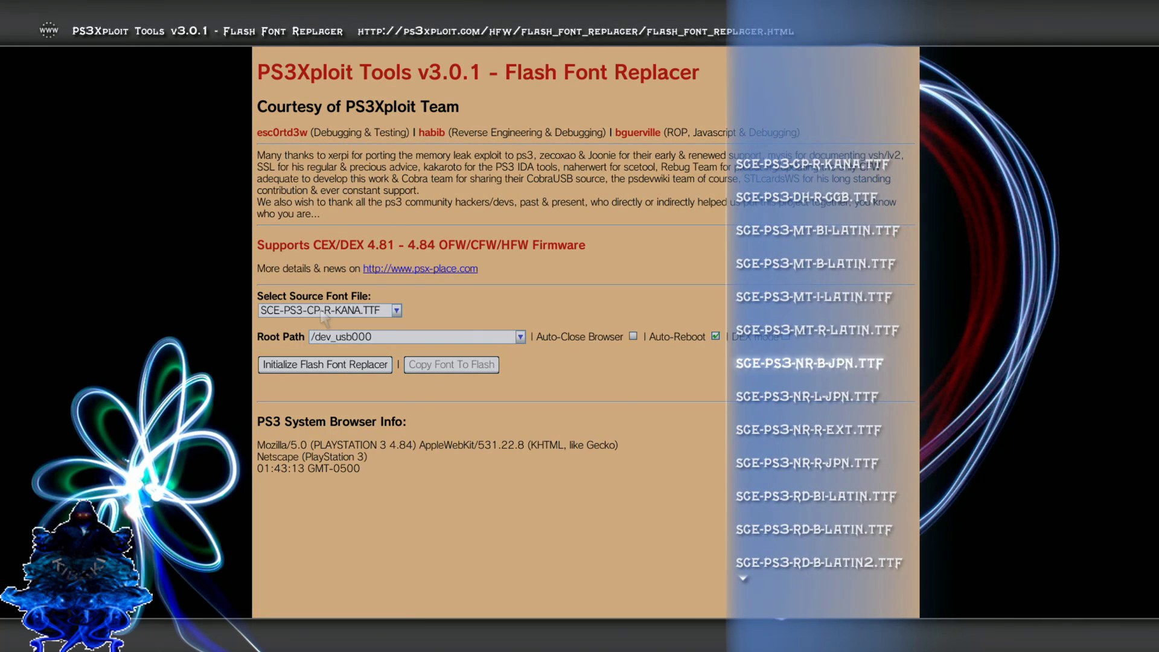
pyautogui.press('Down')
pyautogui.press('Down')
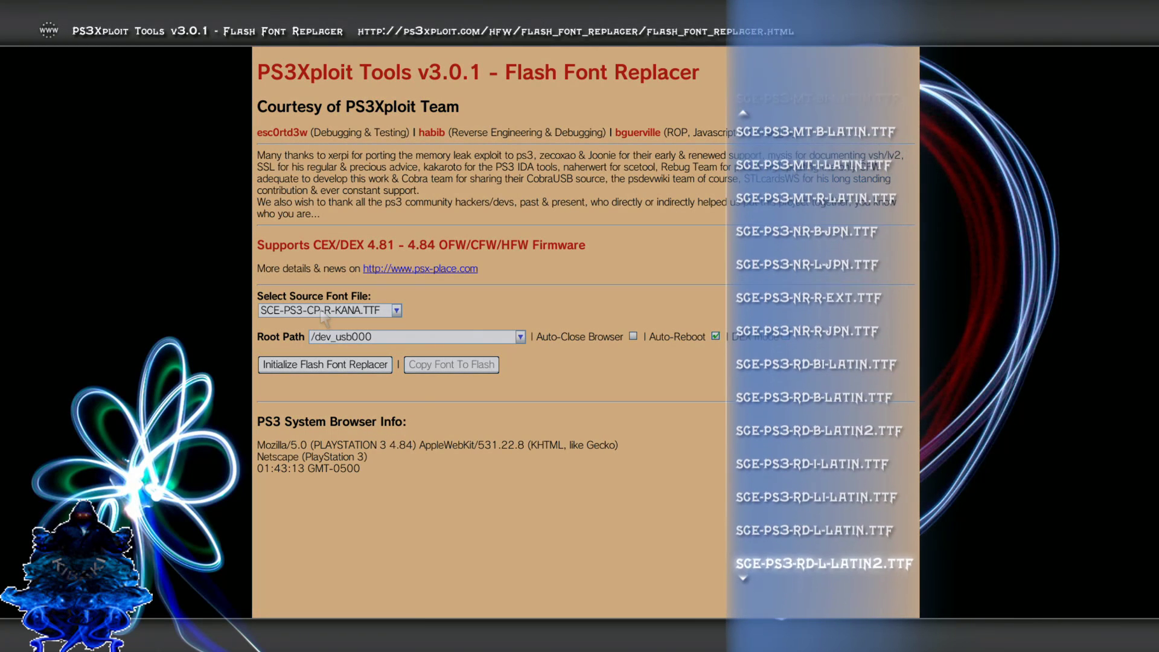
pyautogui.press('Down')
pyautogui.press('Down')
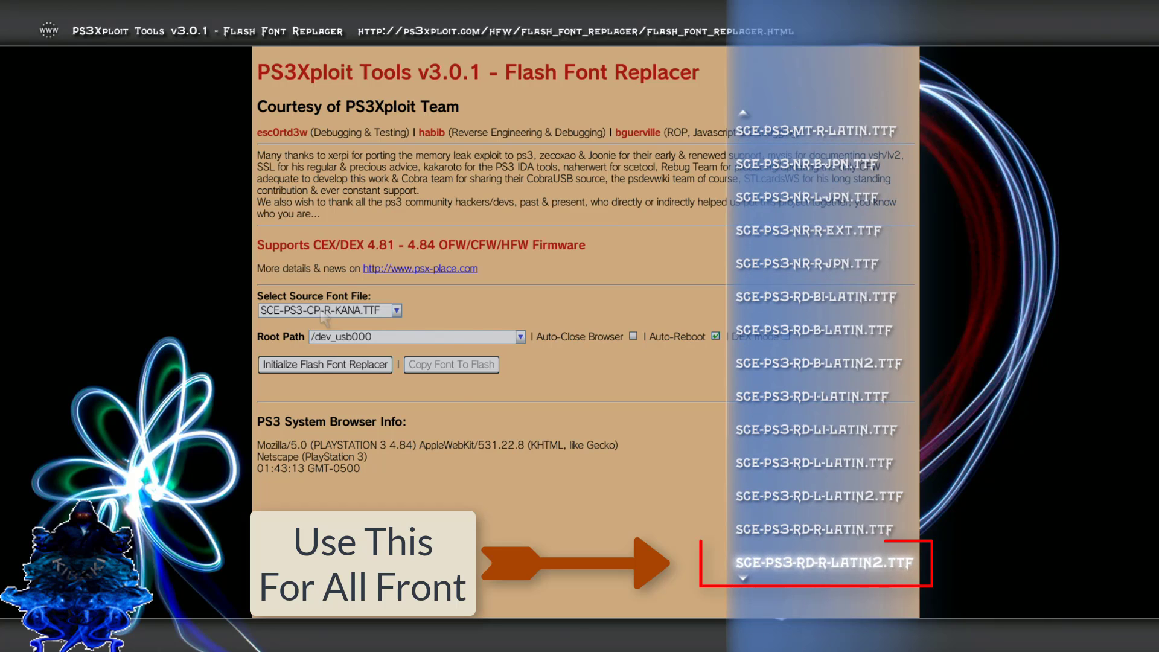
pyautogui.press('Return')
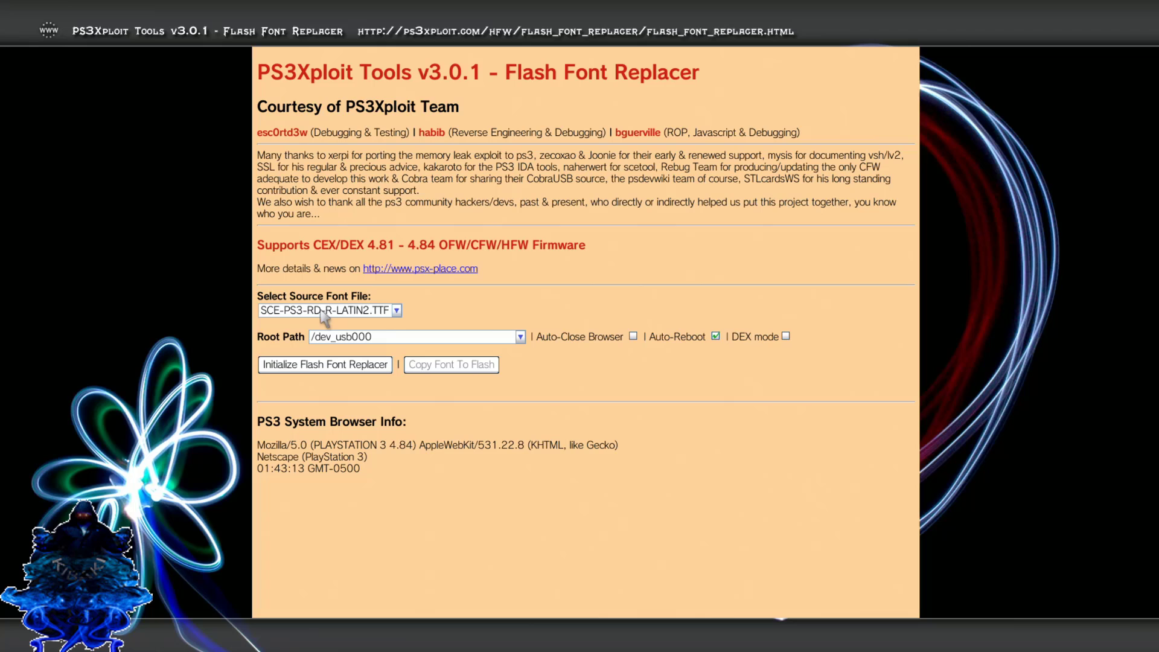
# Set Root Path to /dev_hdd0/game/HANTOOLBX/USRDIR/files/
pyautogui.click(344, 343)
pyautogui.press('Down')
pyautogui.press('Down')
pyautogui.press('Down')
pyautogui.press('Return')
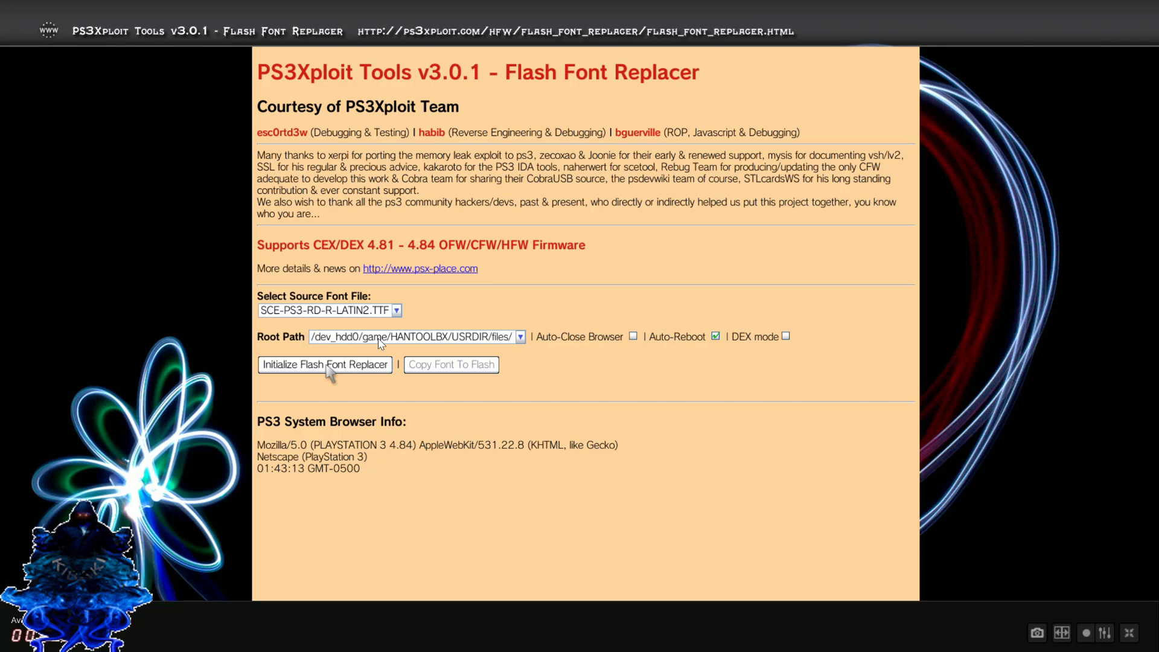
pyautogui.click(415, 338)
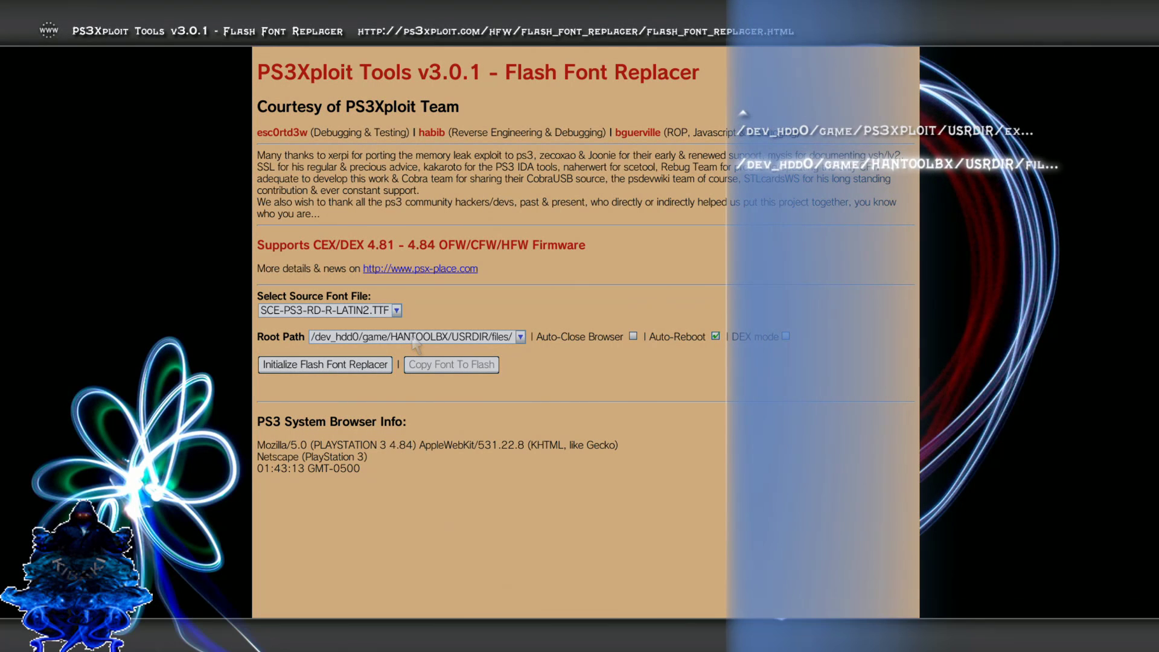
pyautogui.press('Return')
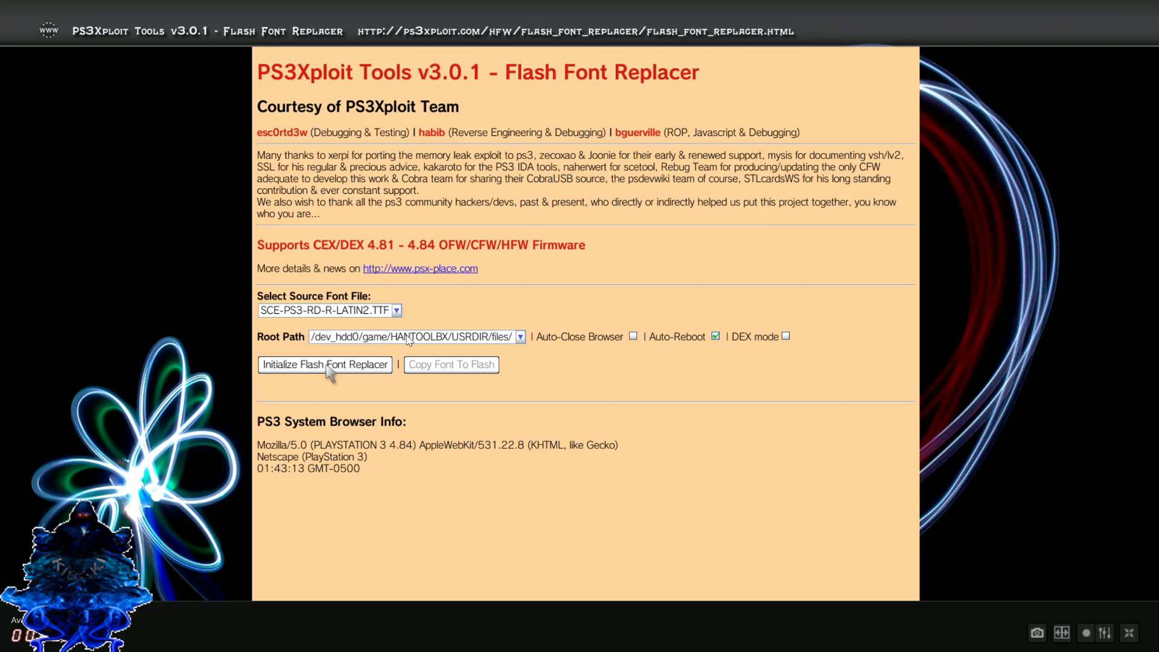
# Confirm closing the browser and back out of the HAN Toolbox menu
pyautogui.press('Escape')
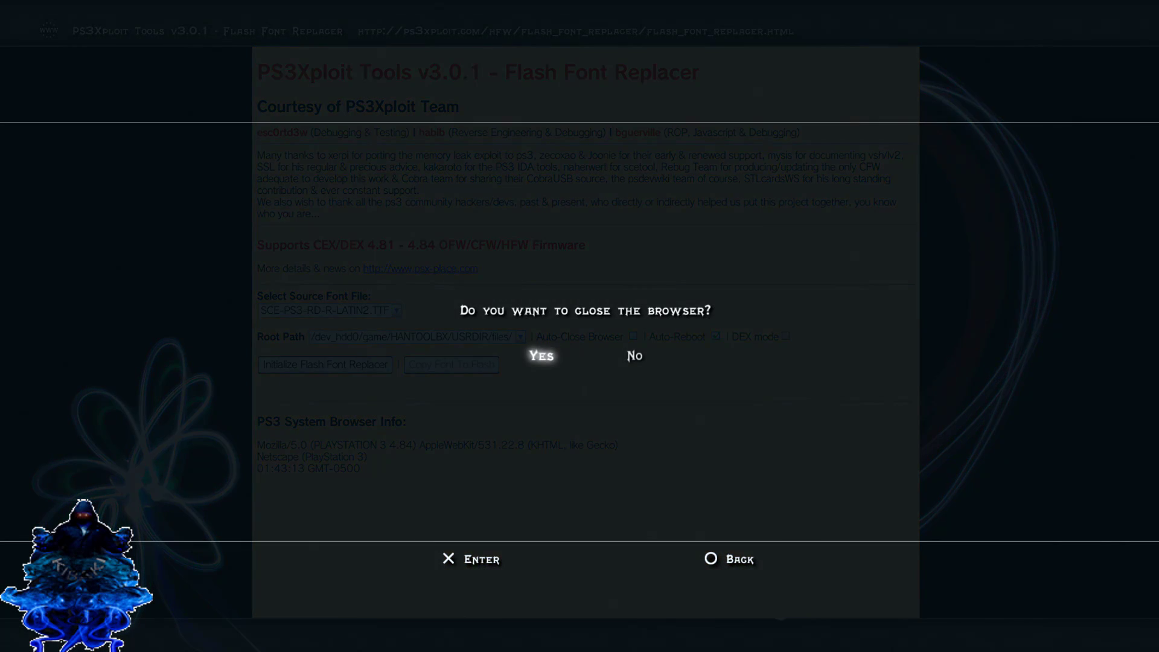
pyautogui.press('Return')
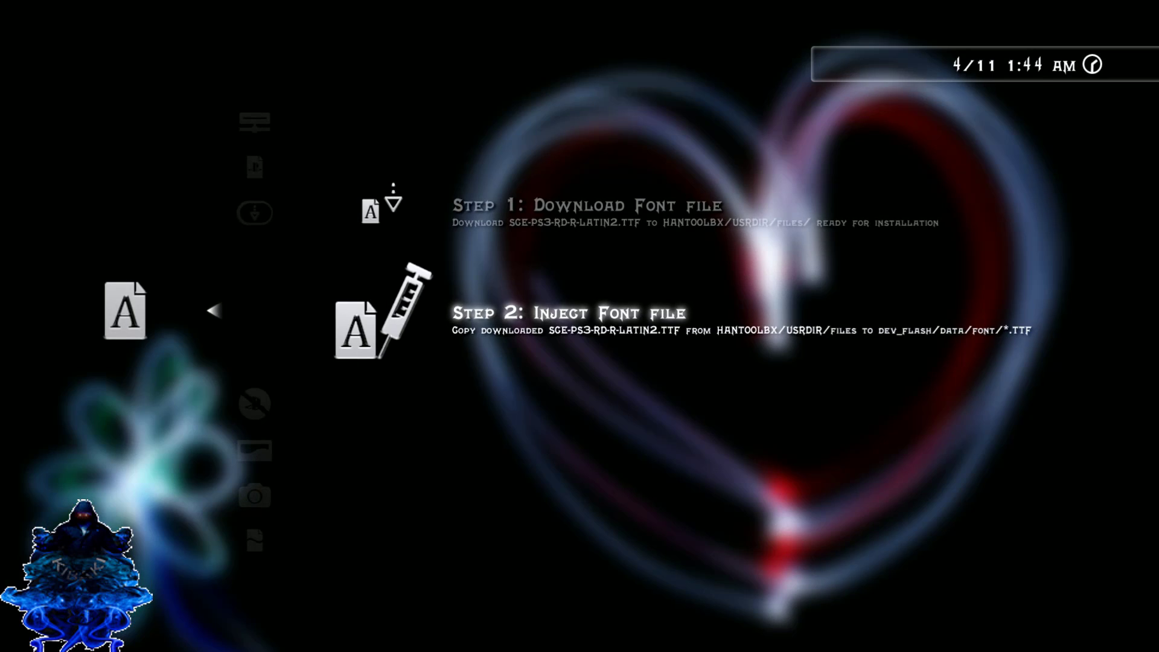
pyautogui.press('Escape')
pyautogui.press('Escape')
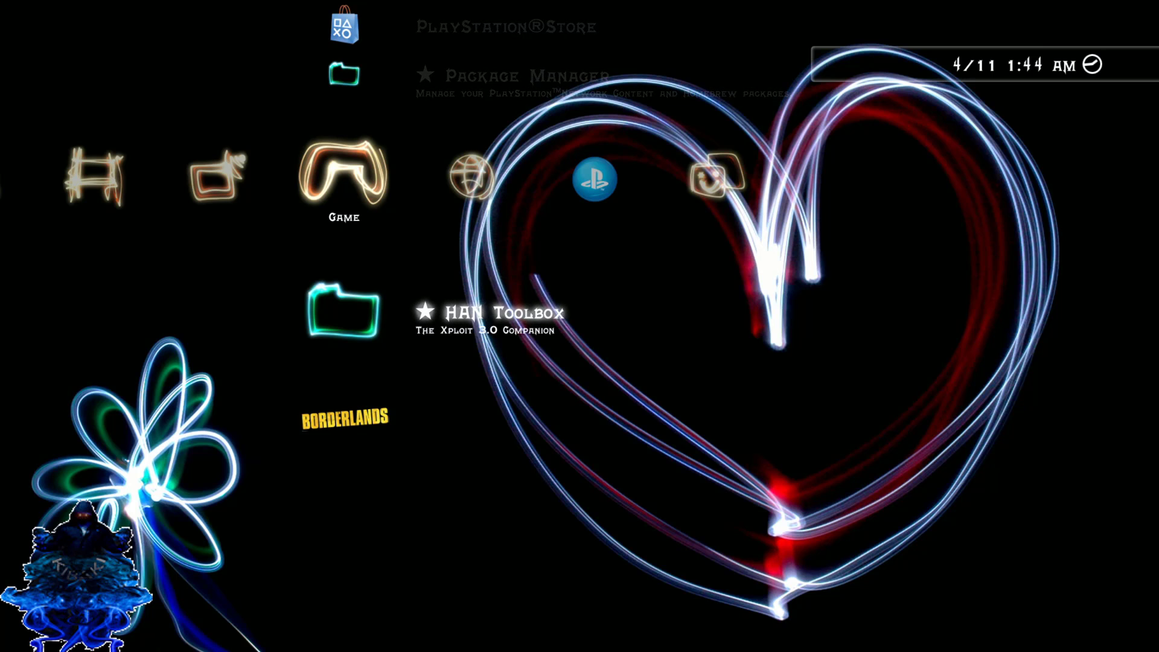
# Scroll the Game column up past Package Manager to PlayStation Store, then switch to Users
pyautogui.press('Down')
pyautogui.press('Up')
pyautogui.press('Up')
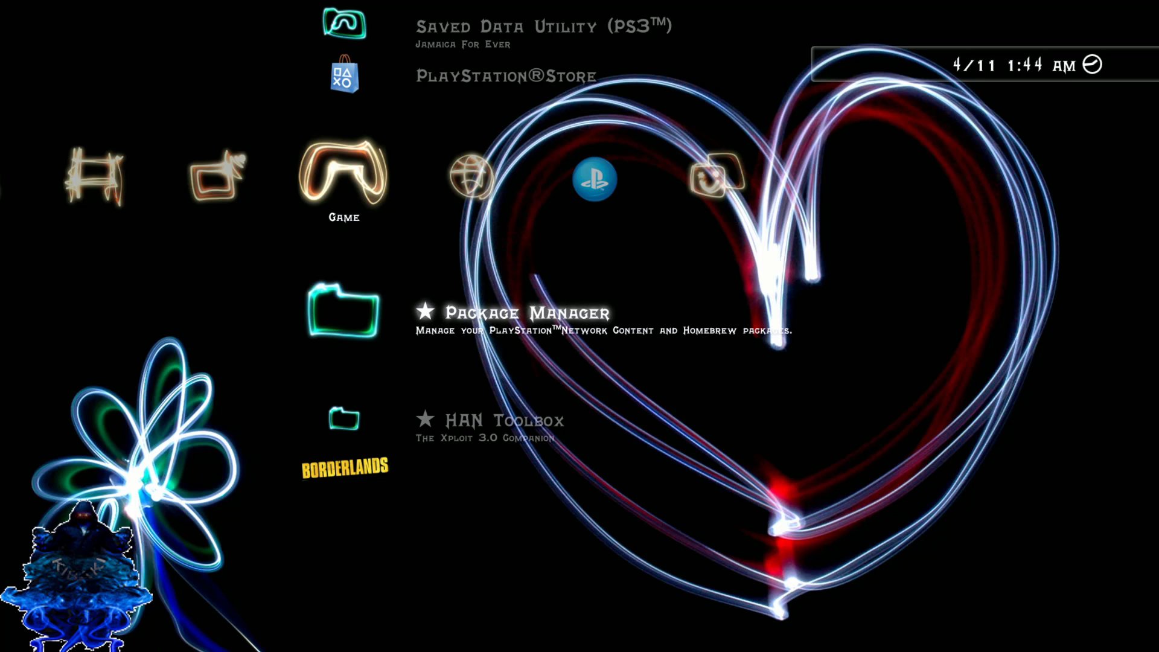
pyautogui.press('Up')
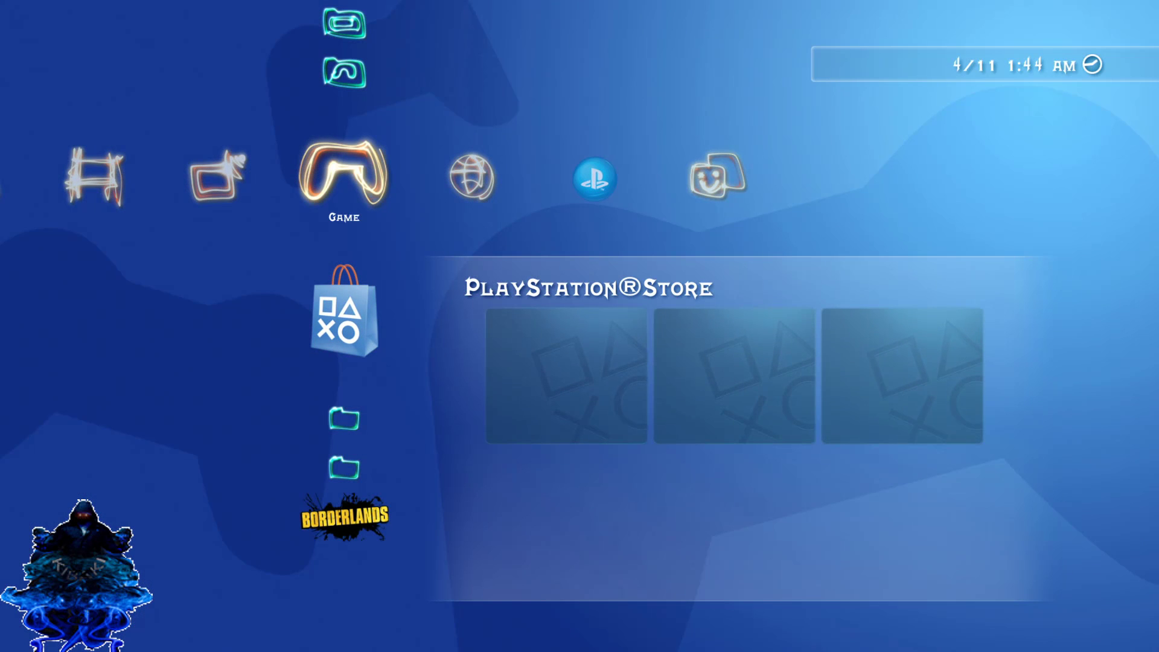
pyautogui.press('Left')
pyautogui.press('Left')
pyautogui.press('Left')
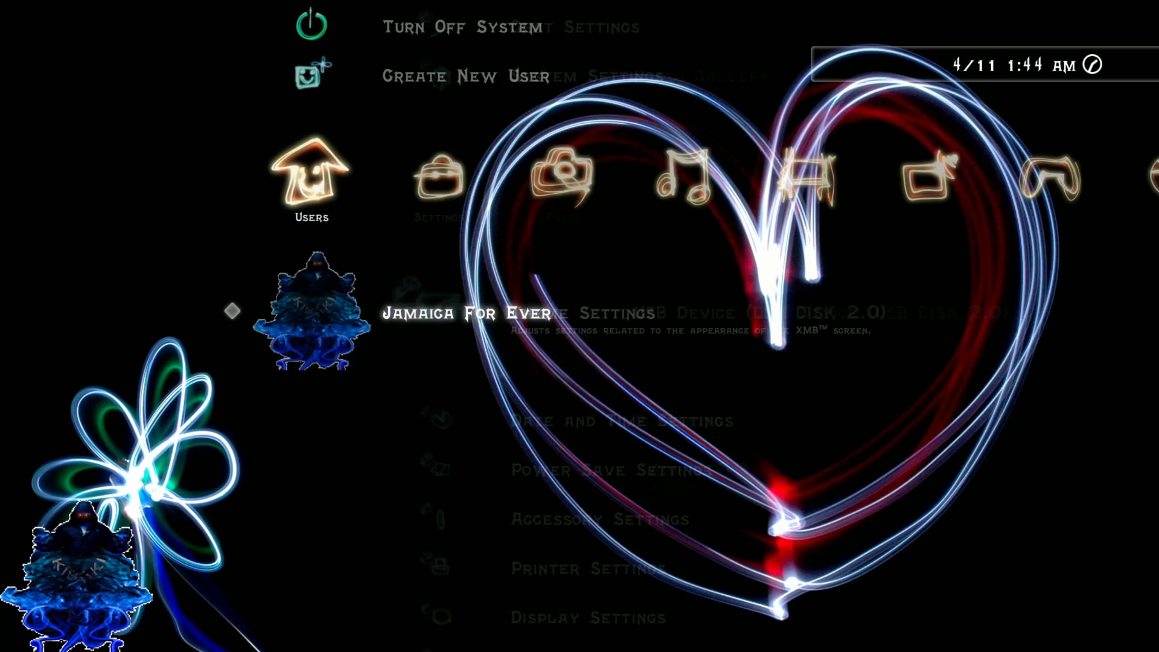